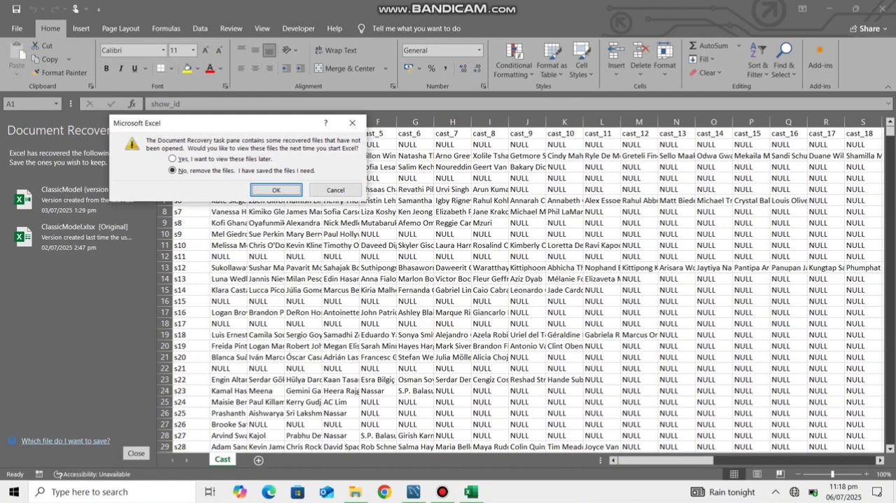
Step: Discard the recovered files and examine the Cast data across its columns and down to the last record
key(Return)
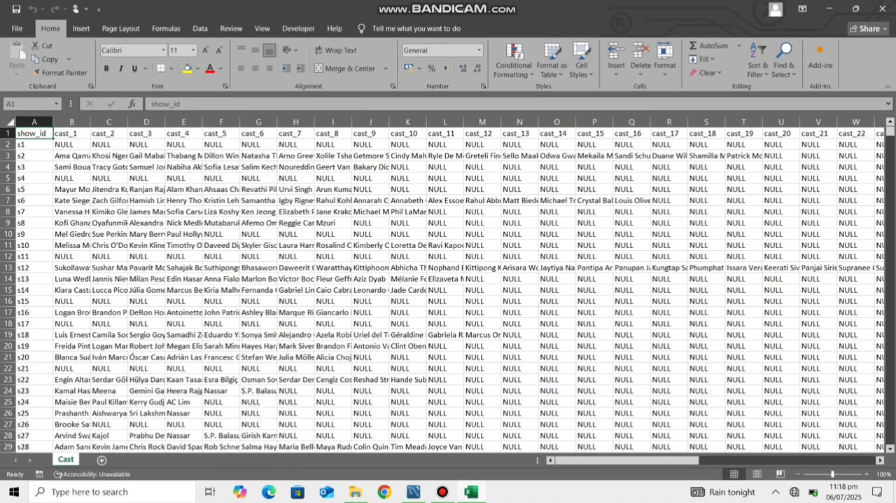
scroll(448, 287, down, 2)
scroll(448, 287, down, 11)
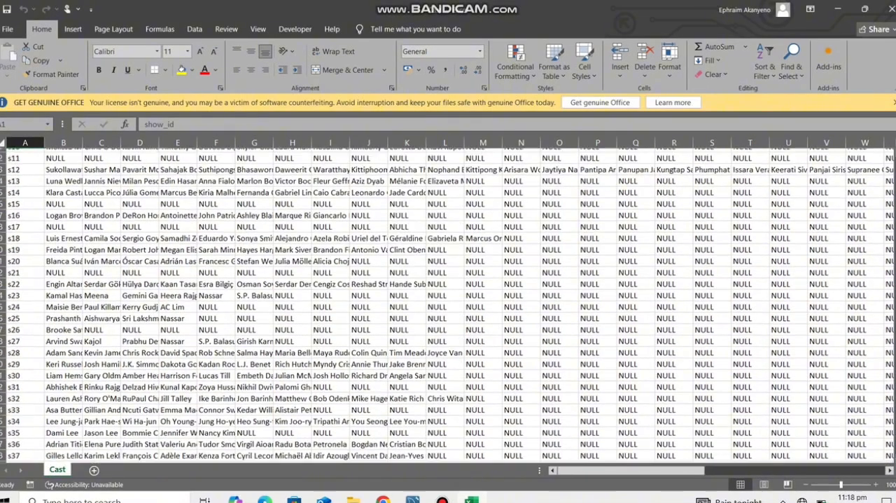
scroll(448, 287, right, 7)
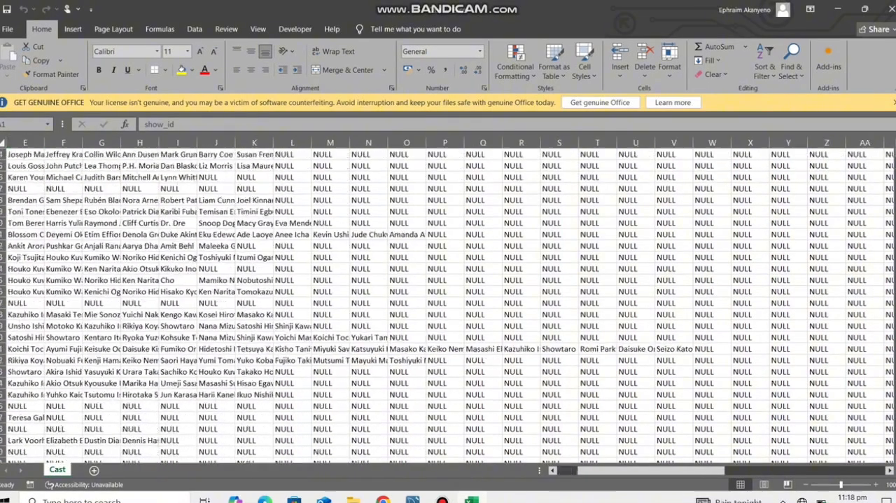
scroll(448, 287, left, 7)
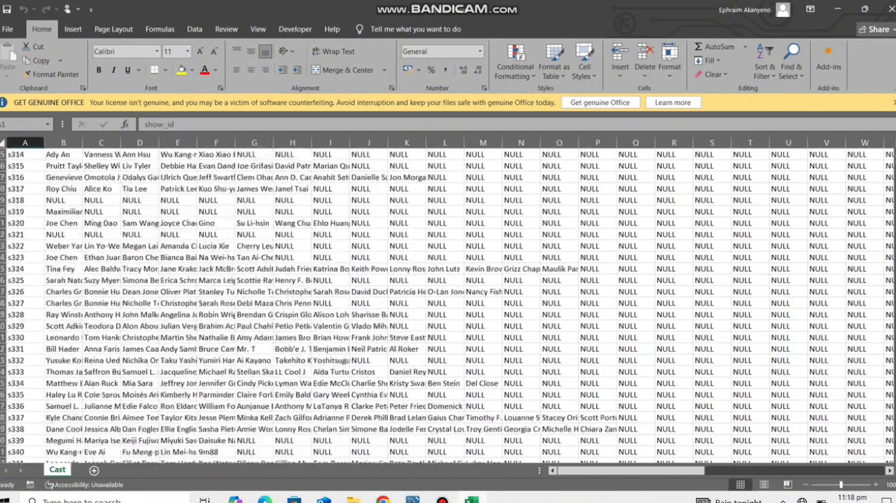
drag(895, 157, 895, 454)
click(145, 200)
scroll(144, 200, down, 3)
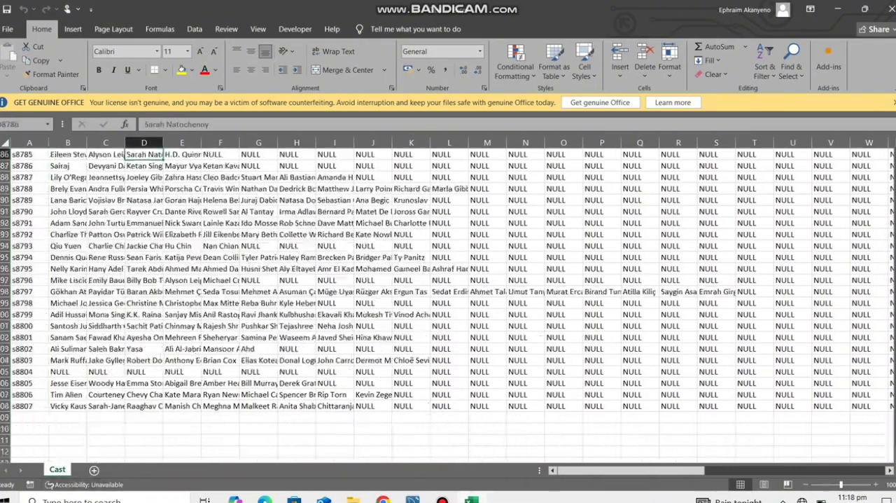
click(4, 360)
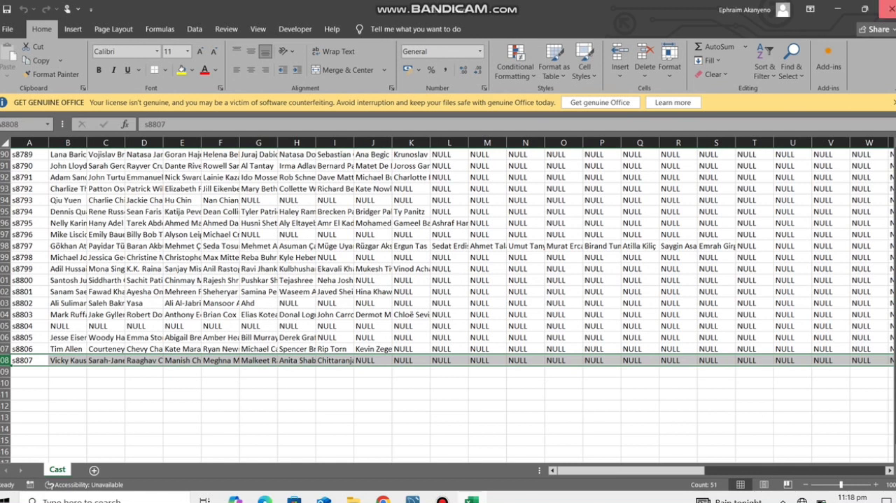
click(890, 9)
Step: Open the Countries file, examine its rows down to the last record, and close it
click(144, 140)
double_click(145, 141)
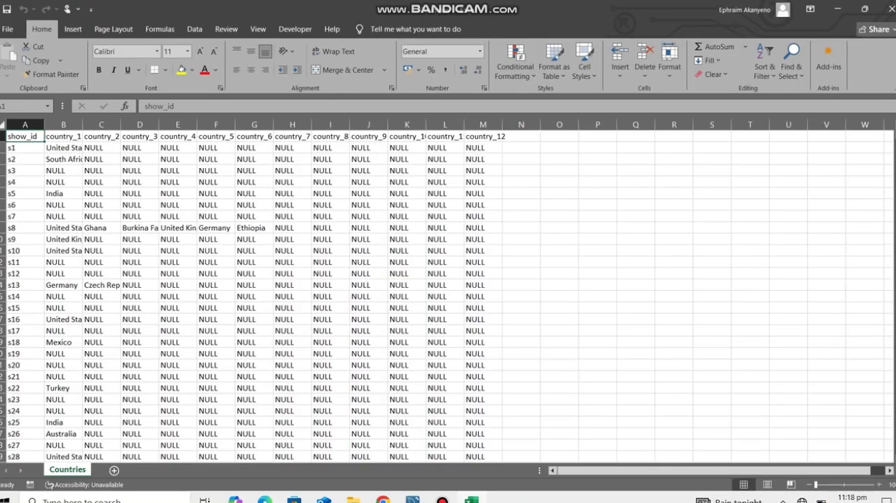
scroll(448, 301, down, 7)
key(ctrl+Down)
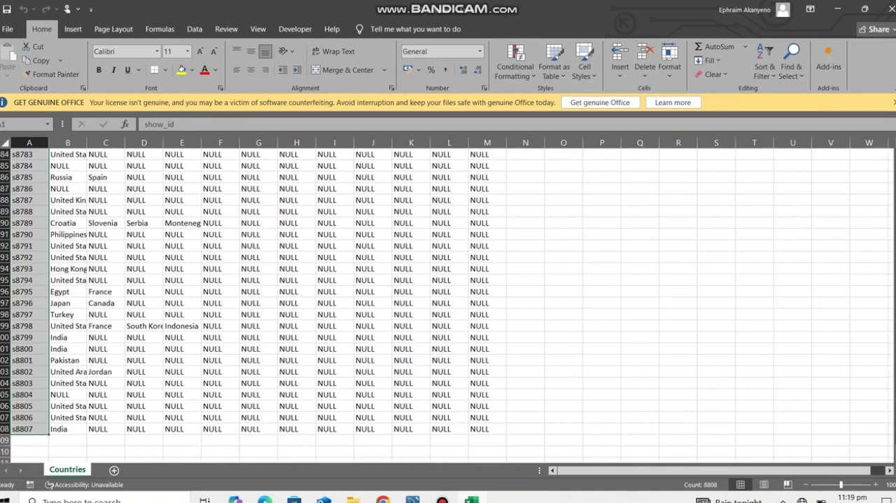
key(shift+space)
click(182, 337)
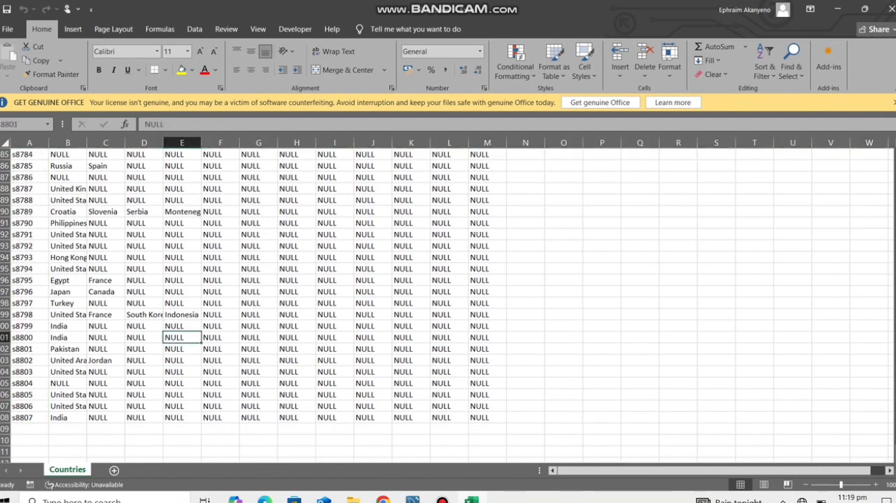
click(891, 9)
Step: Open the Description file, examine its text down to the last record, and close it, discarding the recovered files
click(148, 154)
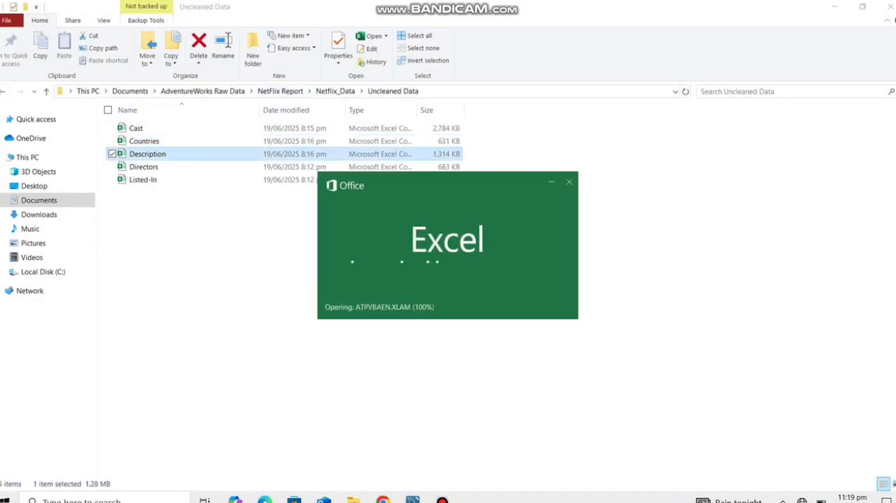
key(ctrl+shift+Down)
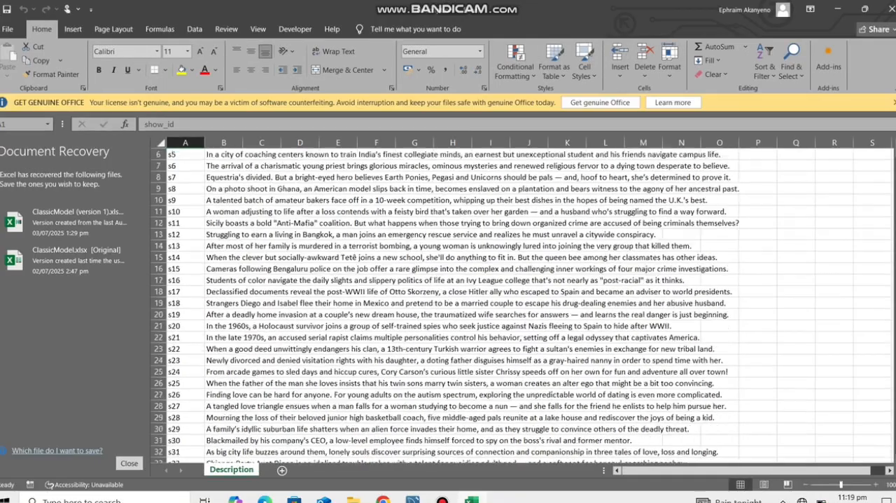
click(190, 417)
click(160, 394)
click(381, 338)
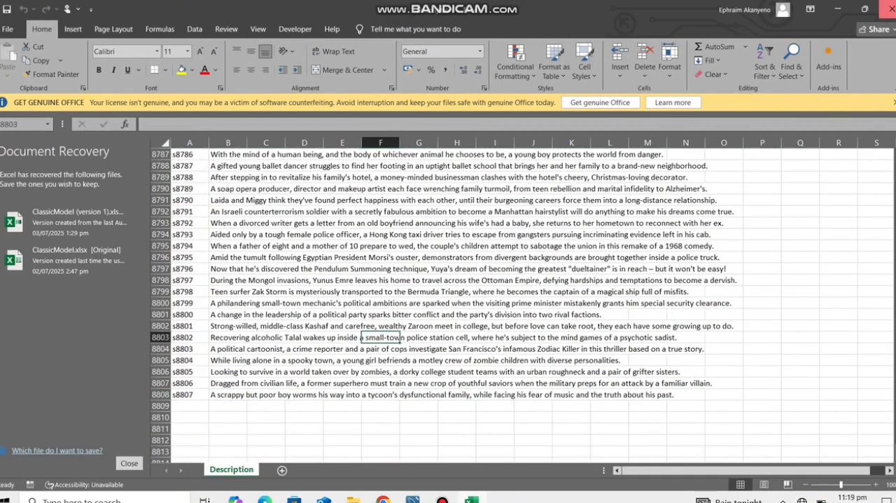
click(891, 10)
click(272, 194)
Step: Open the Directors file, look through its director columns and rows, and close it, discarding the recovered files
double_click(269, 168)
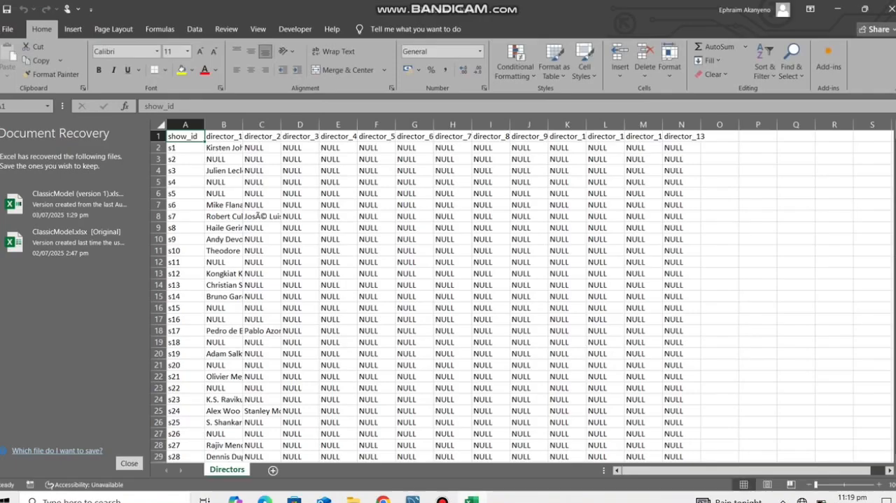
scroll(521, 301, down, 18)
scroll(522, 301, down, 20)
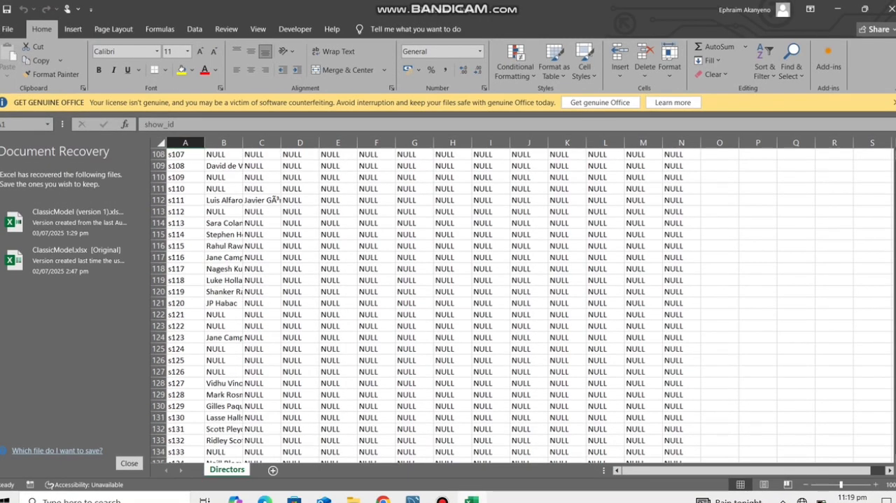
click(891, 9)
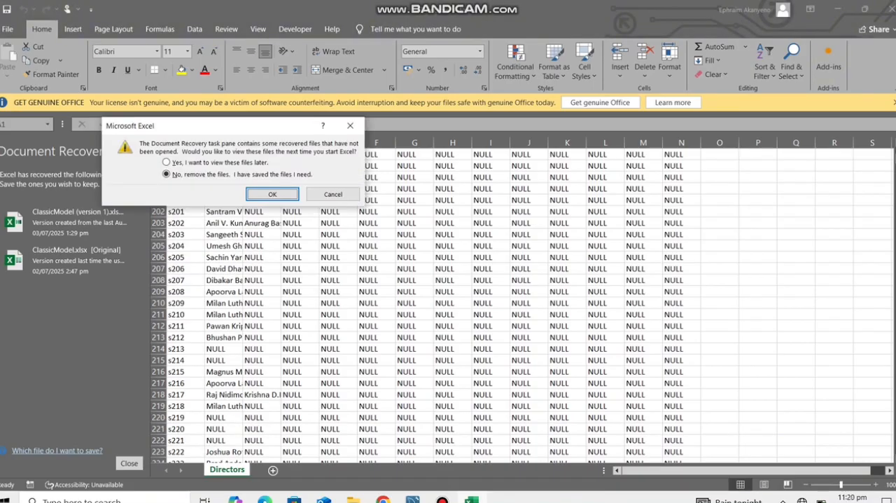
click(272, 194)
Step: Open the Listed-In file and examine its genre columns and rows down to the last record
double_click(143, 179)
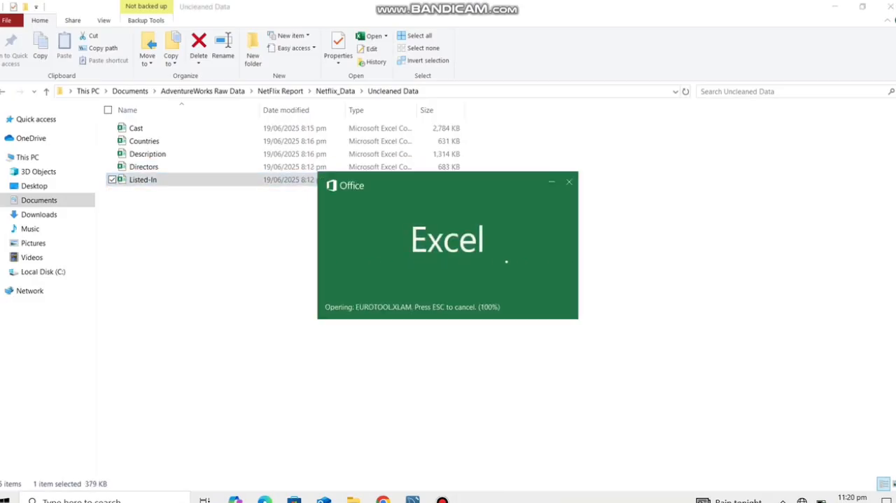
scroll(448, 301, down, 3)
key(shift+Down)
key(shift+Down)
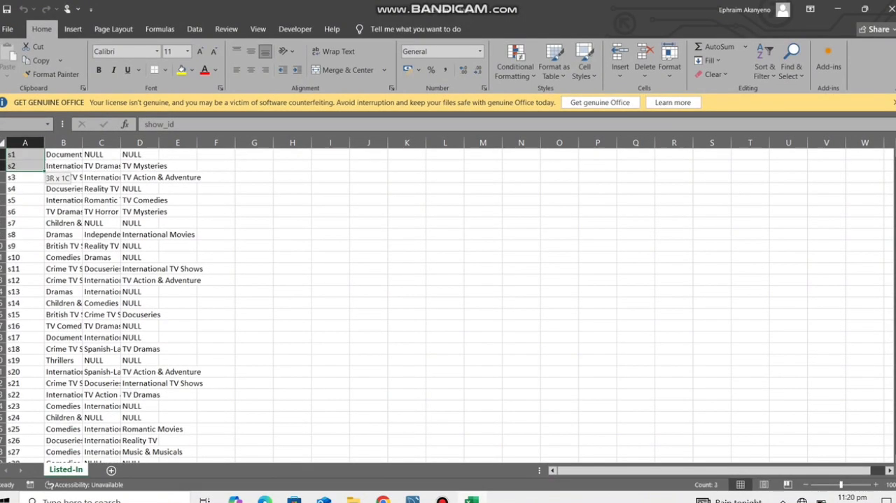
key(shift+Up)
key(ctrl+Down)
key(shift+space)
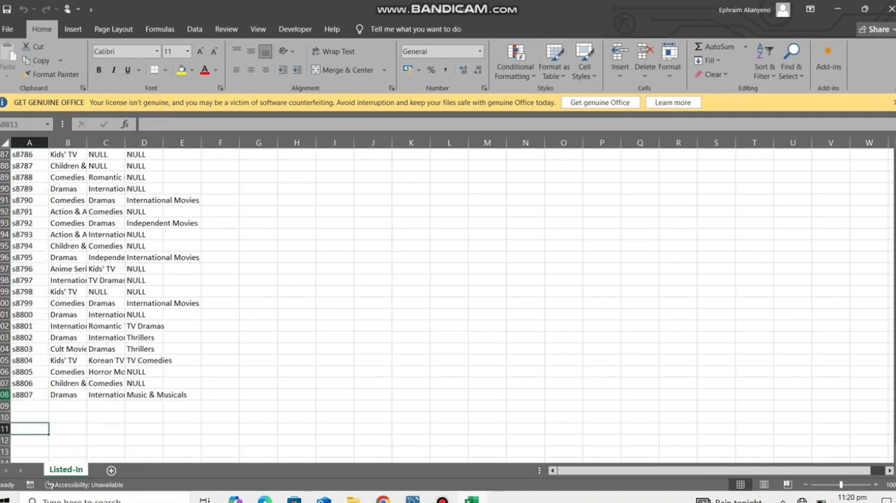
click(67, 406)
click(144, 372)
click(144, 315)
click(145, 269)
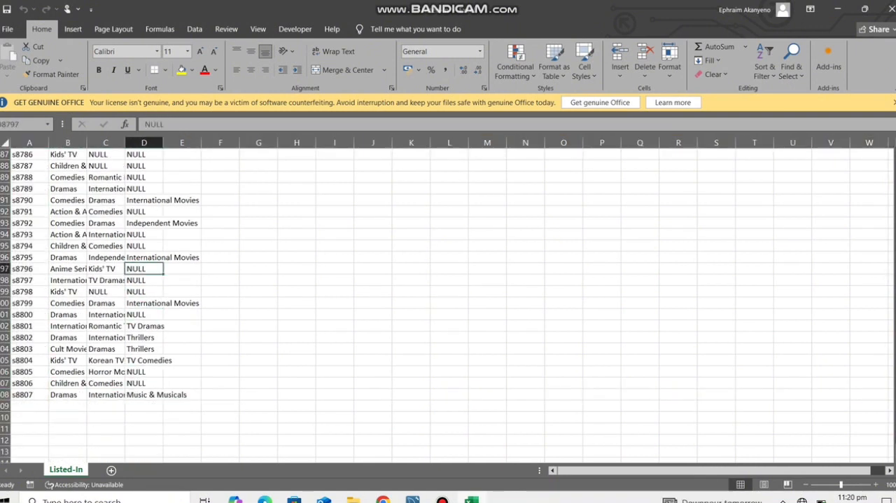
scroll(145, 269, up, 20)
scroll(448, 301, up, 10)
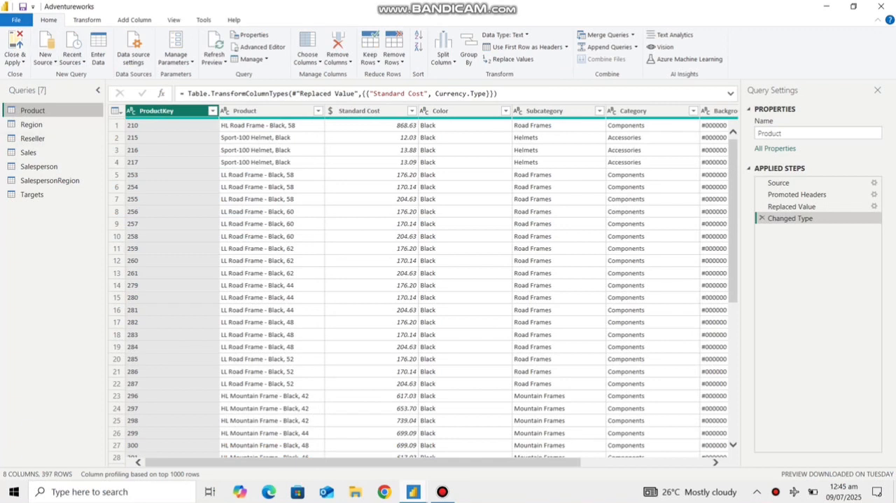
Step: In the Power Query Editor, review the Region, Reseller, Sales, Salesperson, SalespersonRegion and Targets queries, and return to the Product query
click(59, 124)
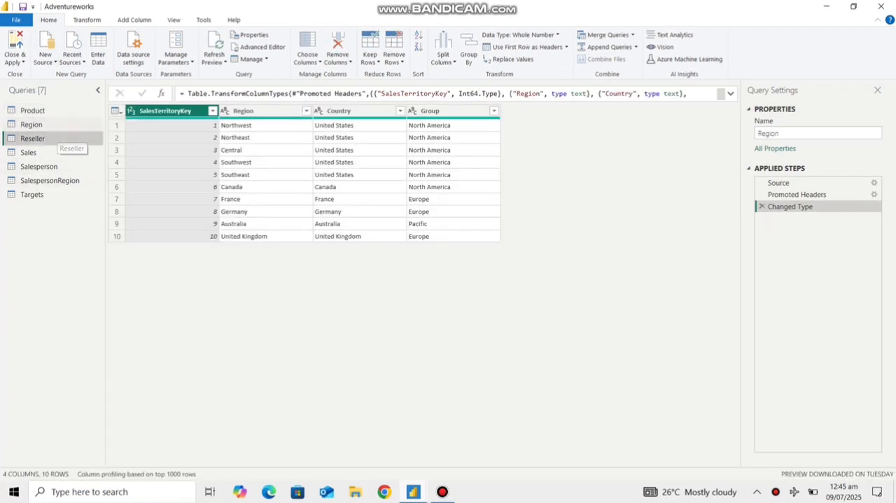
click(64, 139)
click(62, 154)
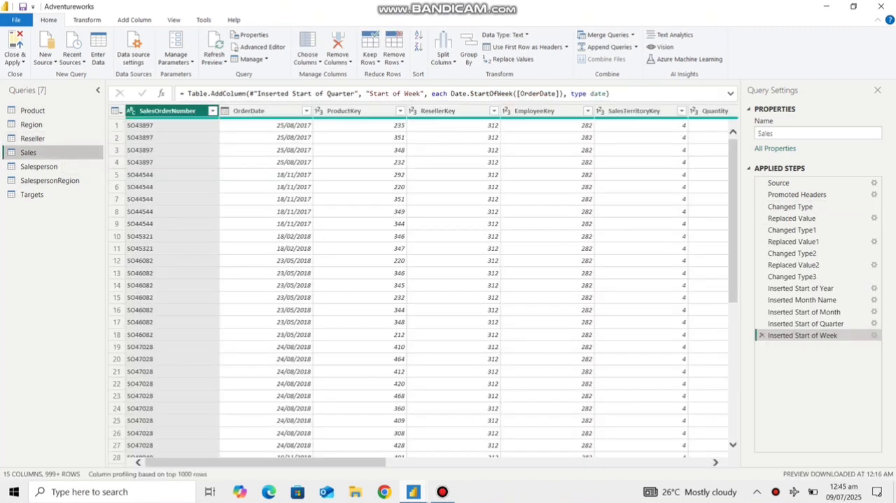
click(62, 167)
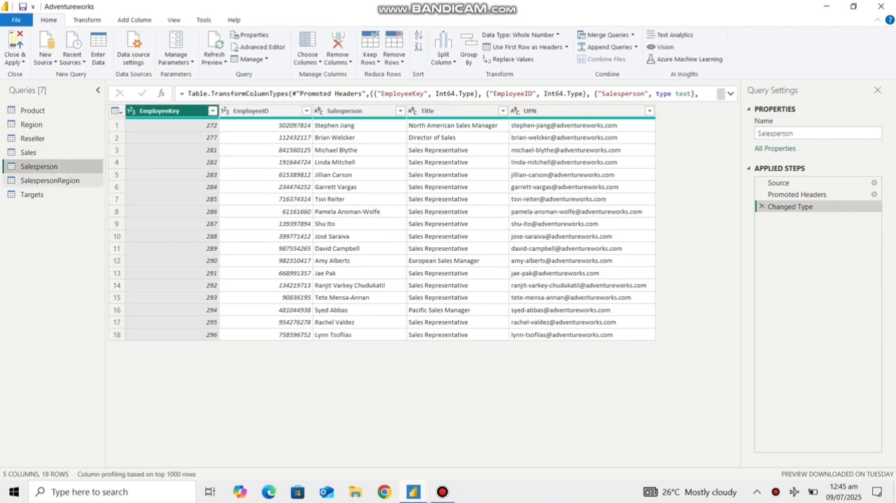
click(61, 181)
click(67, 196)
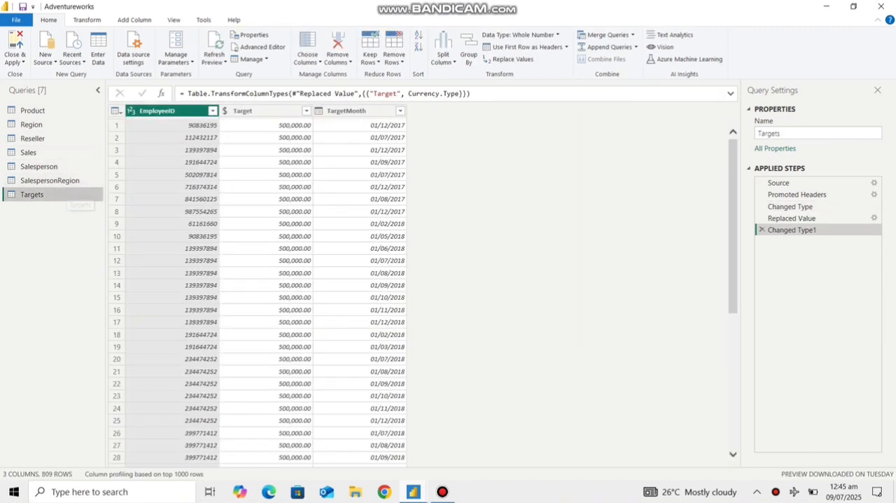
click(33, 111)
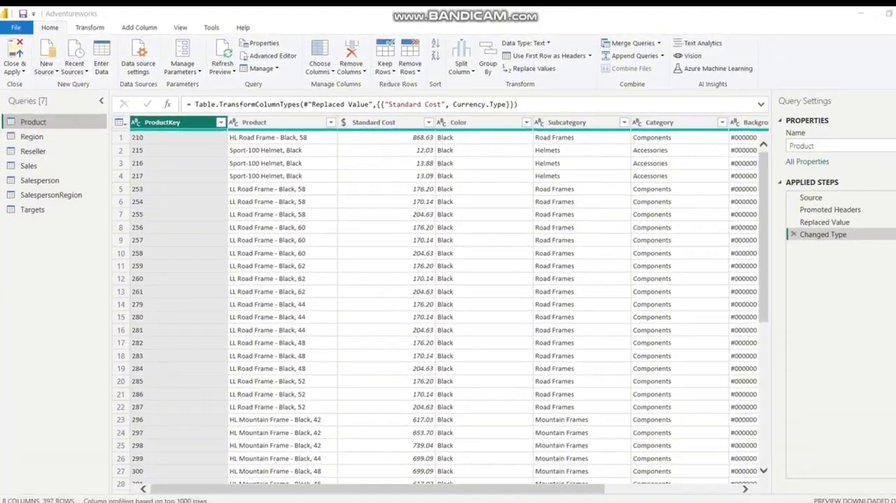
Step: Preview Product.csv from the Project Product folder as a new Text/CSV source, and cancel the import
click(51, 58)
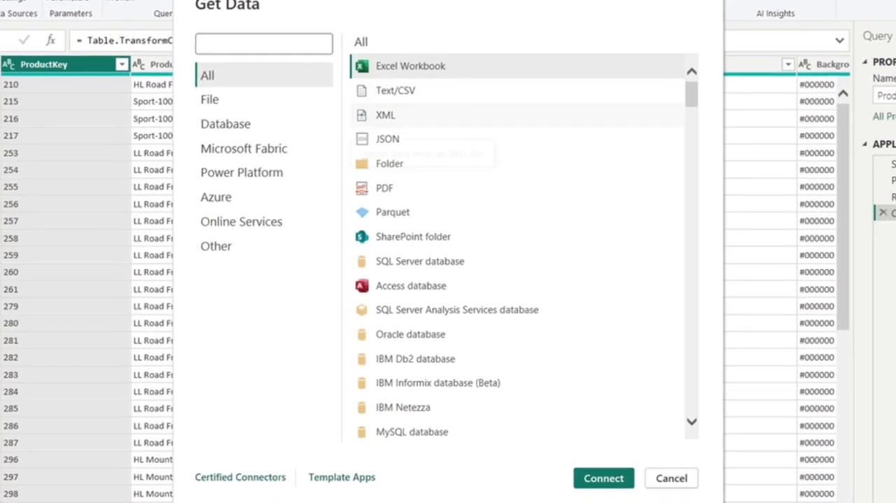
click(410, 137)
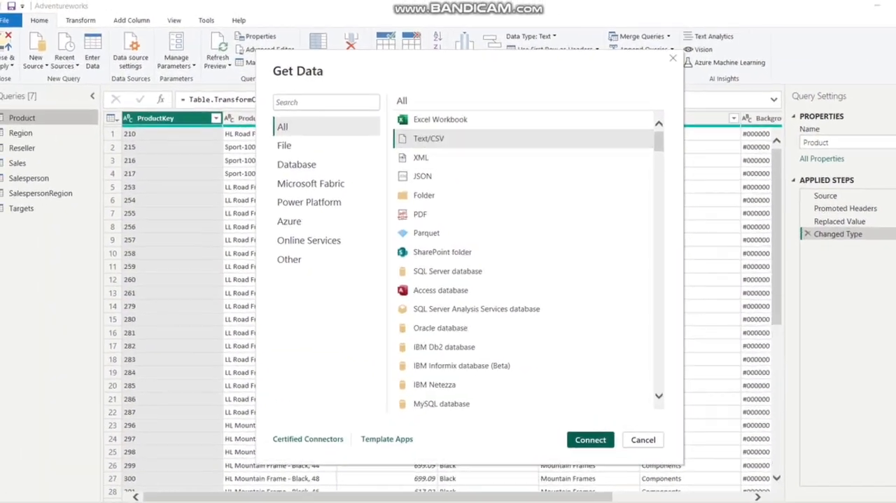
key(Escape)
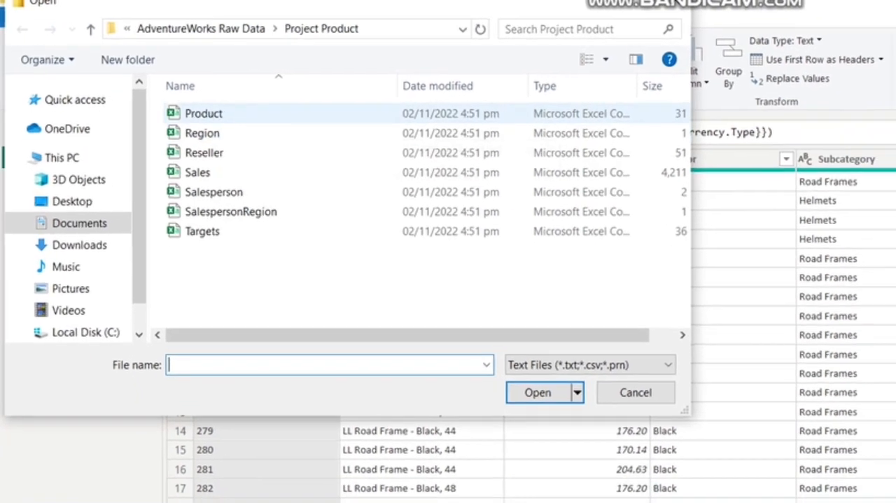
click(212, 117)
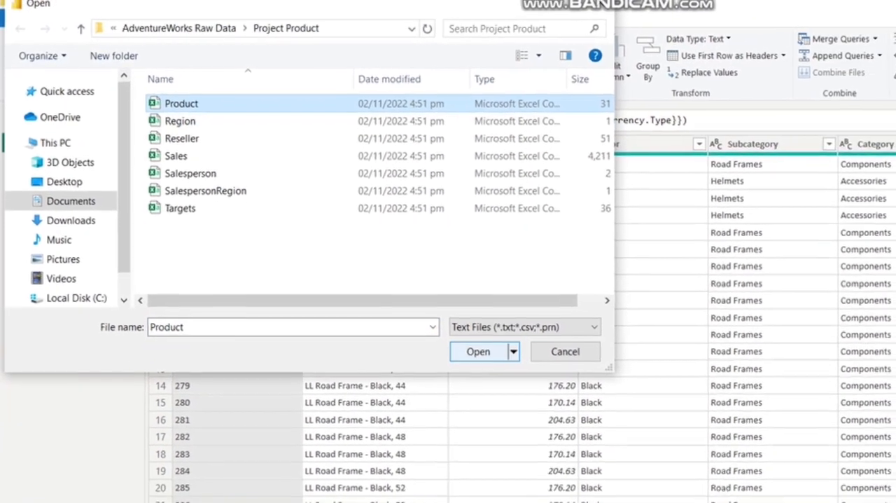
click(480, 351)
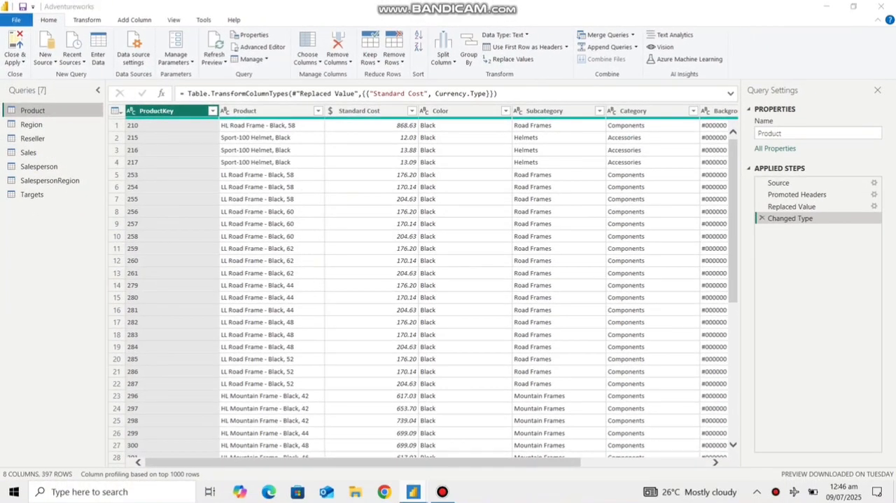
scroll(442, 238, down, 1)
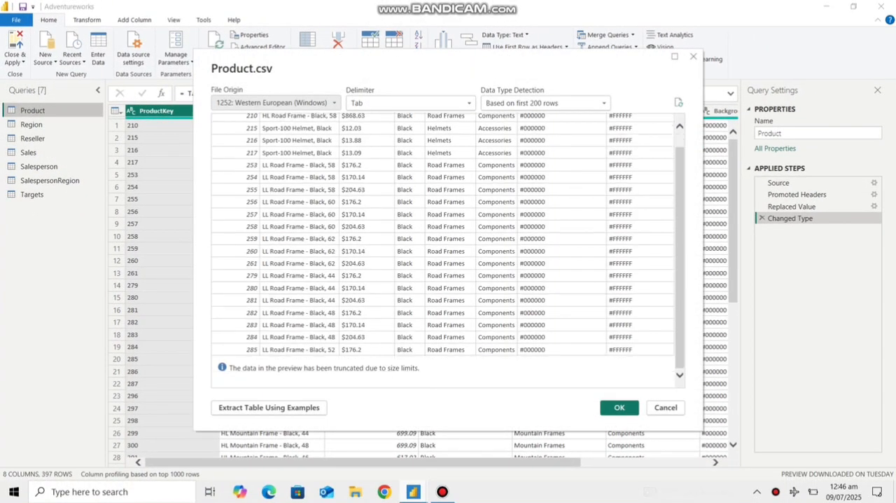
scroll(443, 238, up, 1)
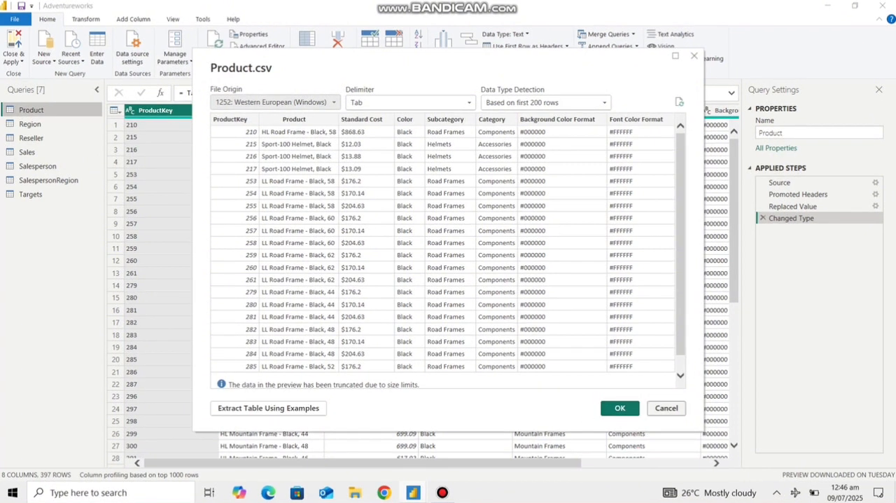
click(666, 408)
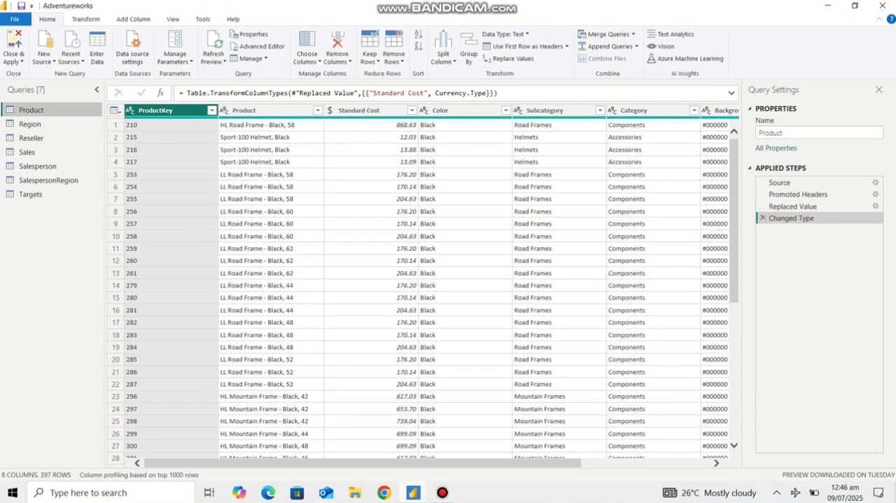
Step: From the Region query, preview Region.csv from the Project Product folder as a new Text/CSV source, and cancel the import
click(35, 124)
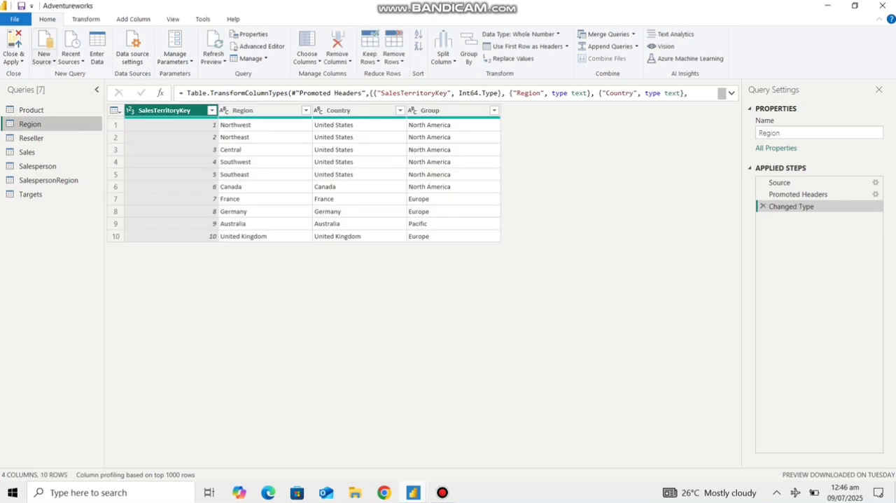
click(43, 58)
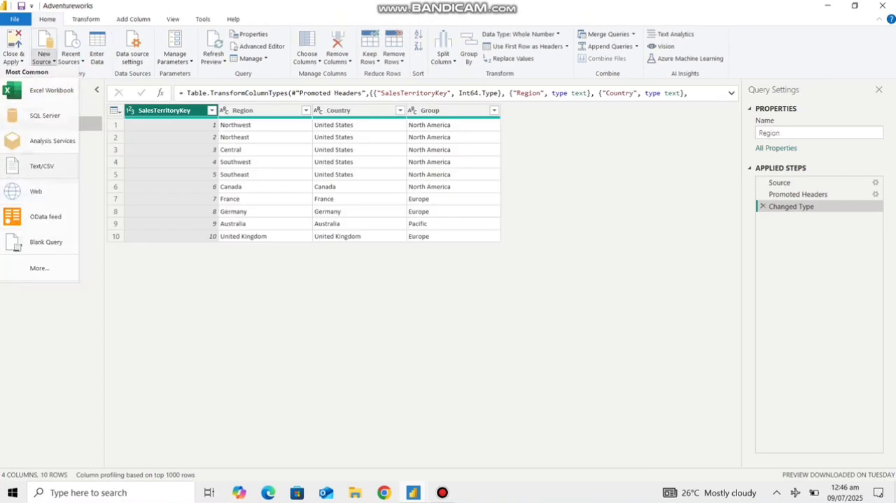
click(42, 166)
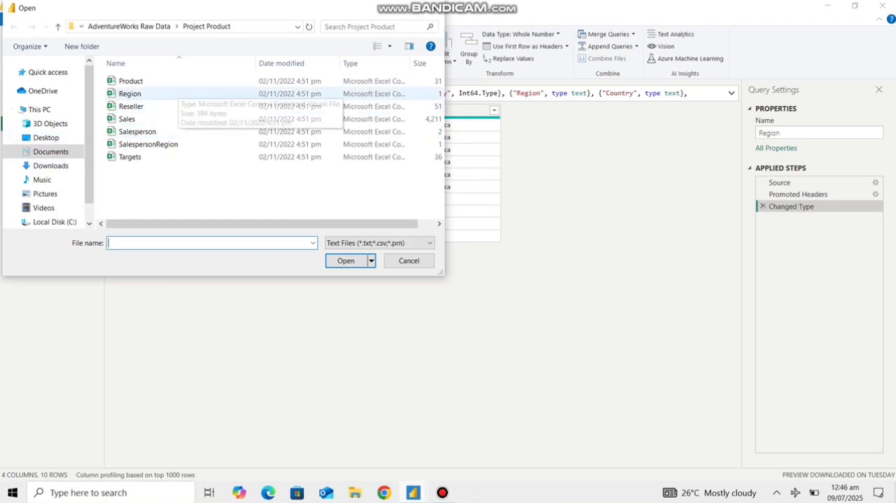
click(177, 93)
click(346, 261)
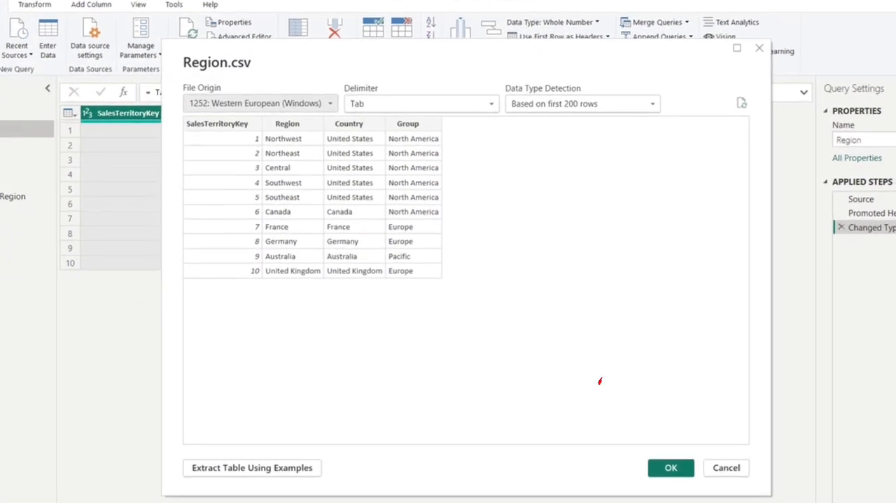
drag(351, 58, 583, 67)
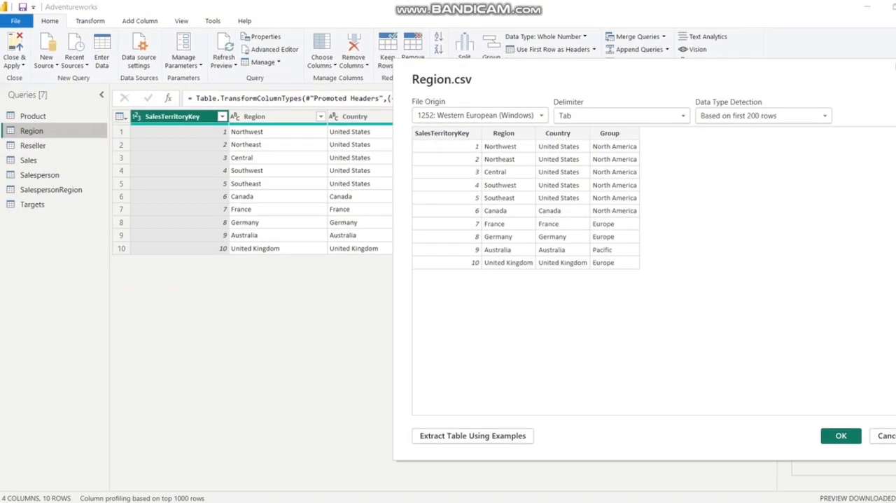
click(885, 435)
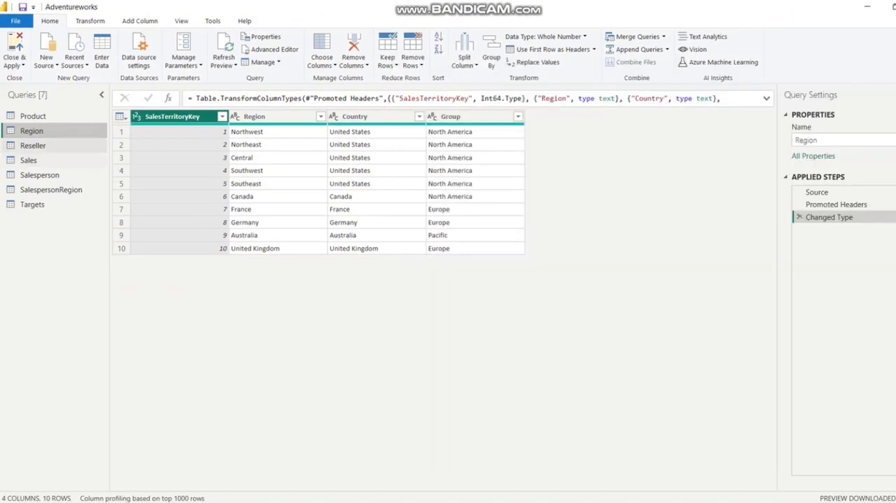
Step: From the Reseller query, preview Reseller.csv from the Project Product folder as a new Text/CSV source, and cancel the import
click(63, 146)
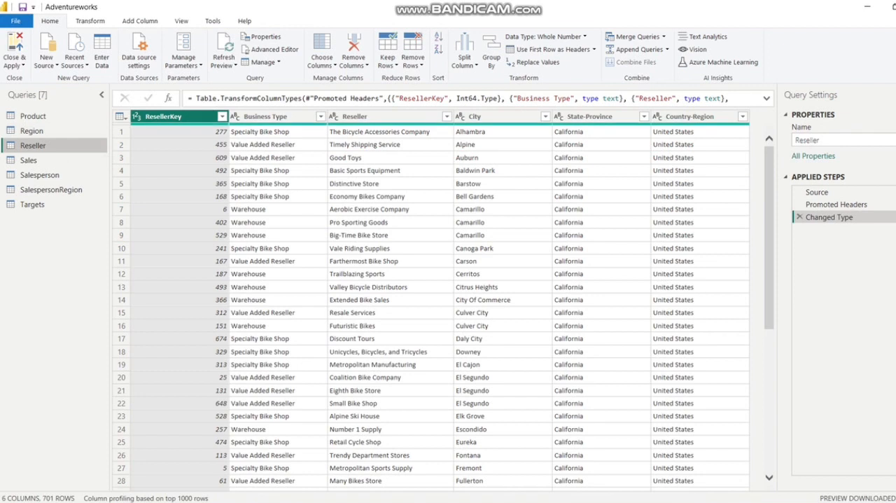
click(47, 62)
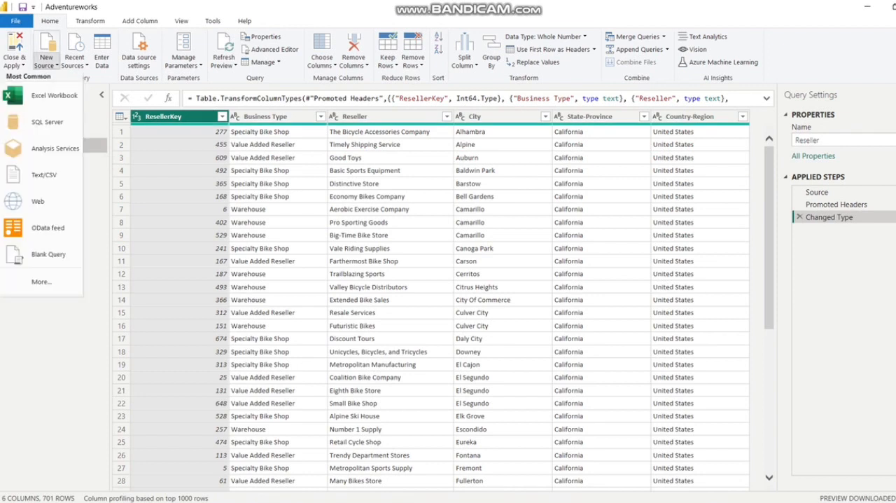
click(42, 174)
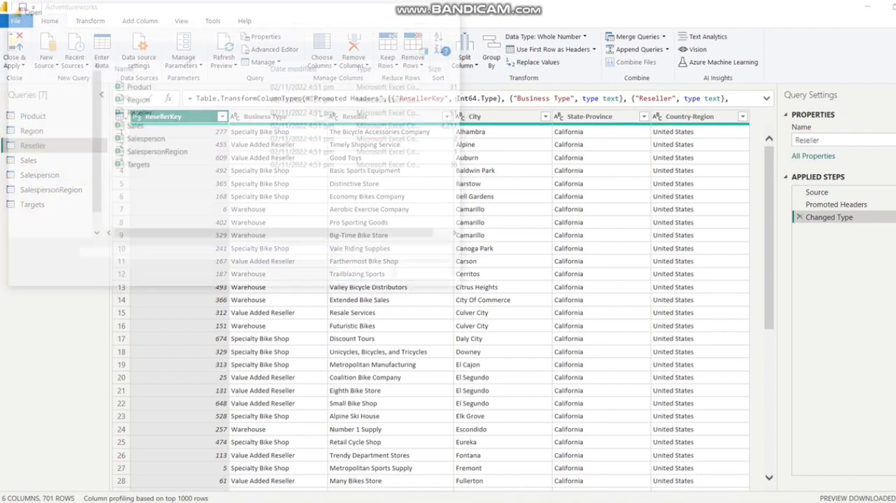
click(137, 112)
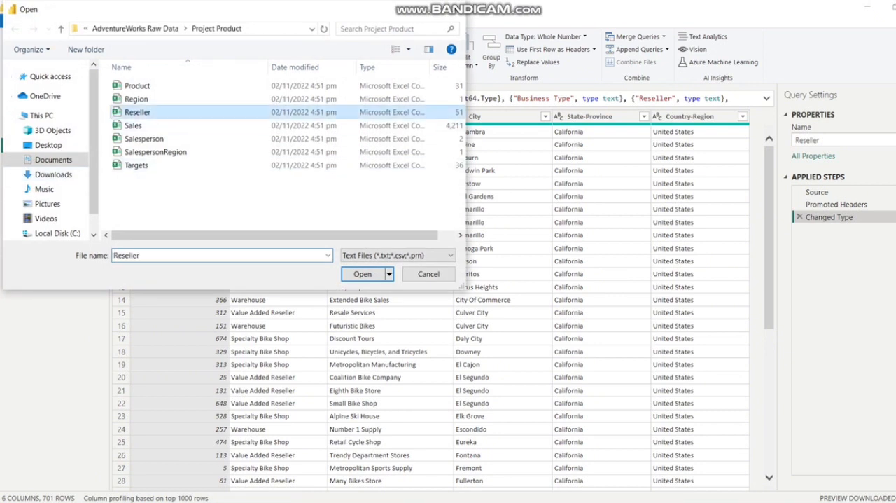
click(363, 274)
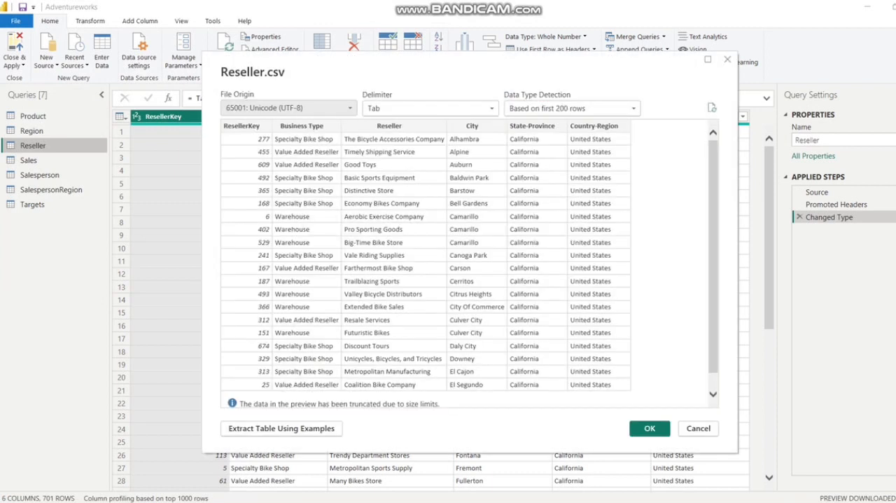
drag(489, 74, 525, 92)
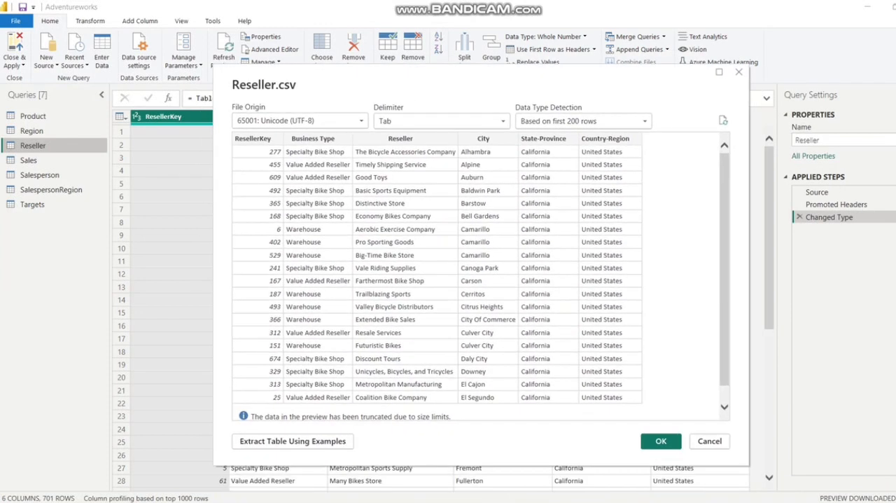
click(710, 441)
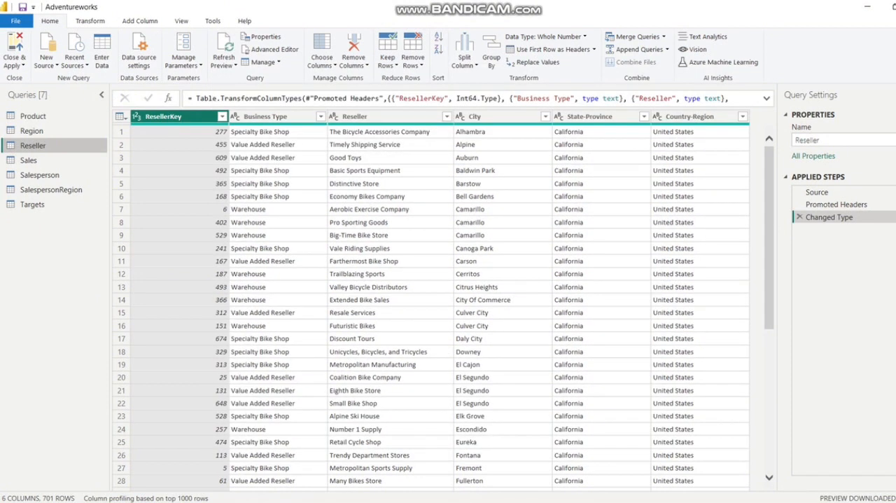
Step: Show the Sales query and look at the new source options
click(55, 163)
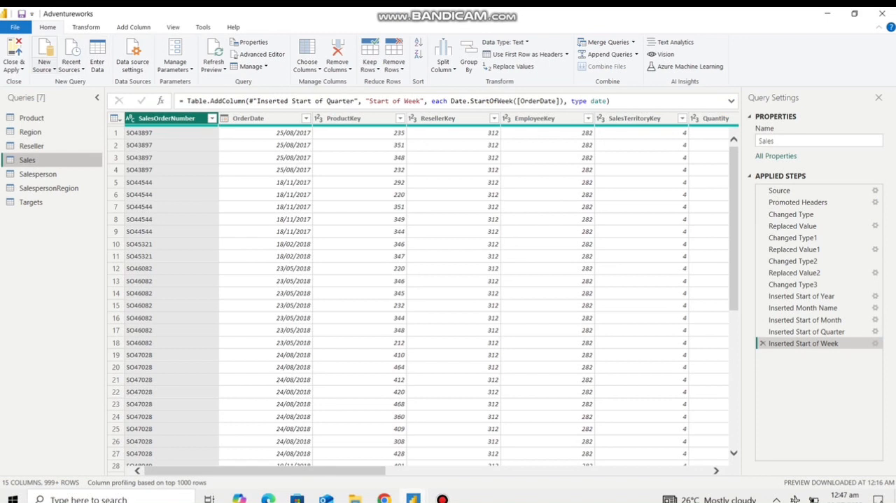
click(44, 66)
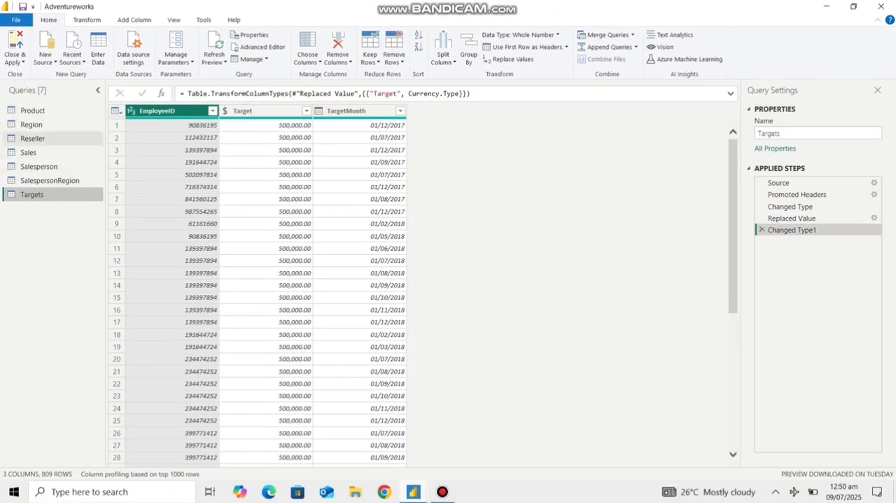
click(63, 152)
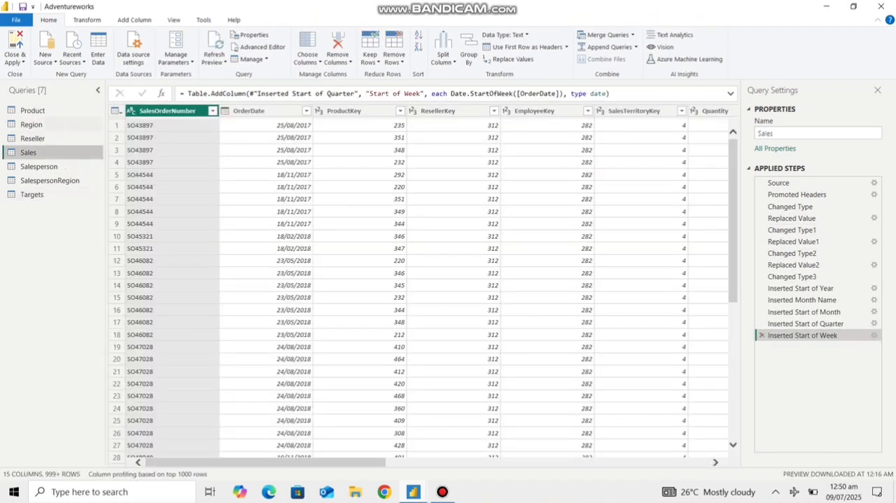
Step: In the Product query, set the Standard Cost column's data type to Fixed decimal number
click(33, 110)
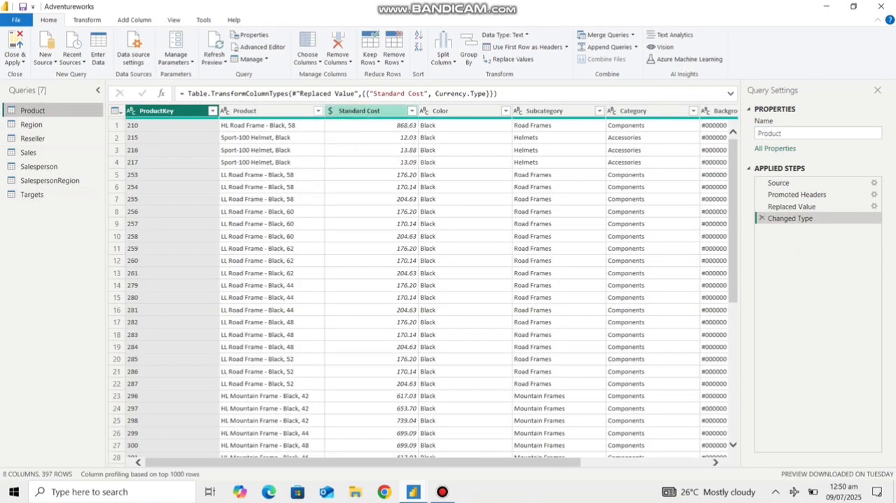
click(330, 111)
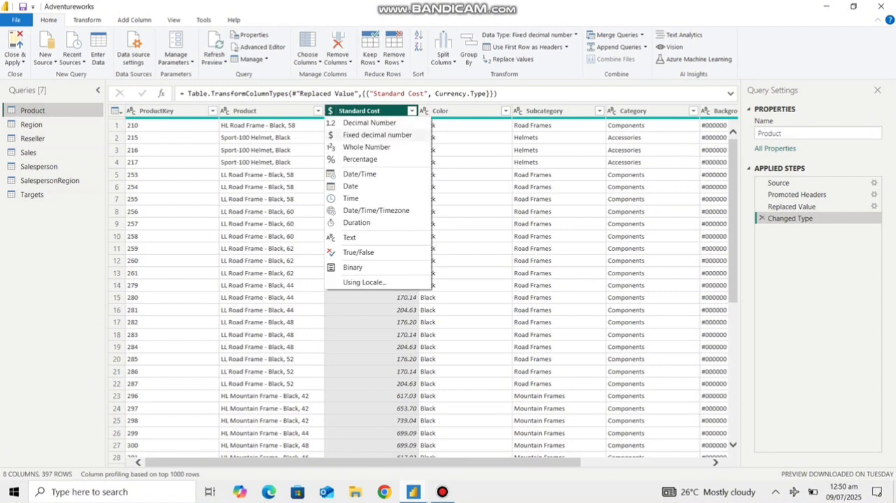
click(377, 135)
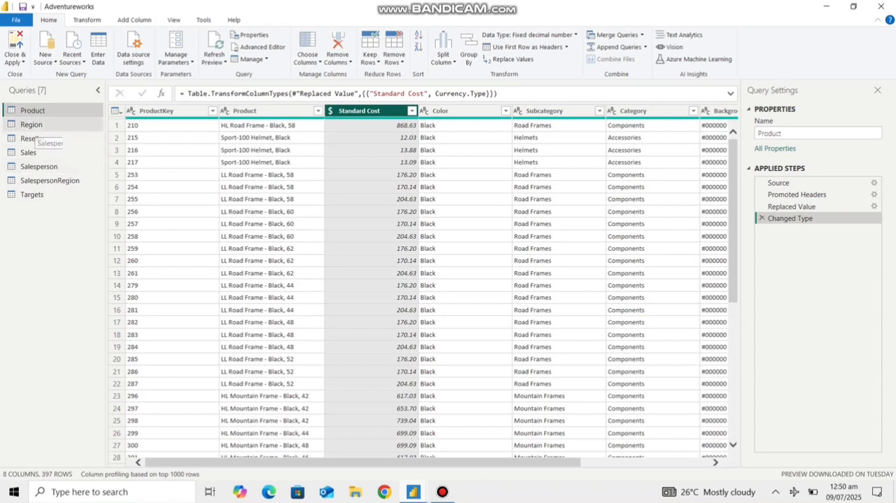
Step: In the Sales query, review the OrderDate, Start of Year, Month Name, Start of Month, Start of Quarter and Start of Week columns
click(28, 152)
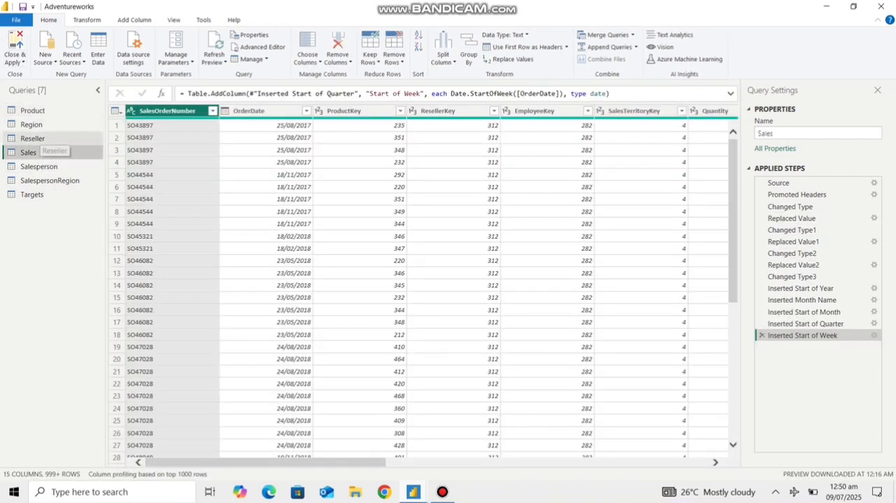
click(250, 111)
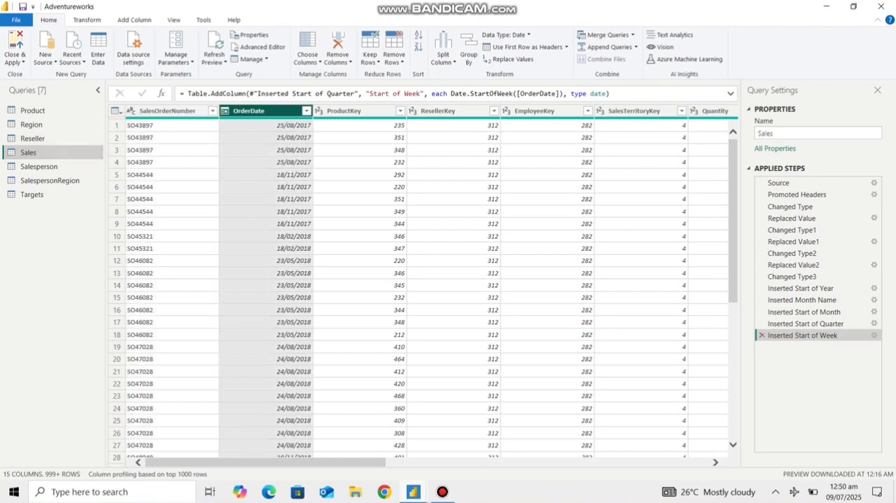
drag(266, 462, 563, 462)
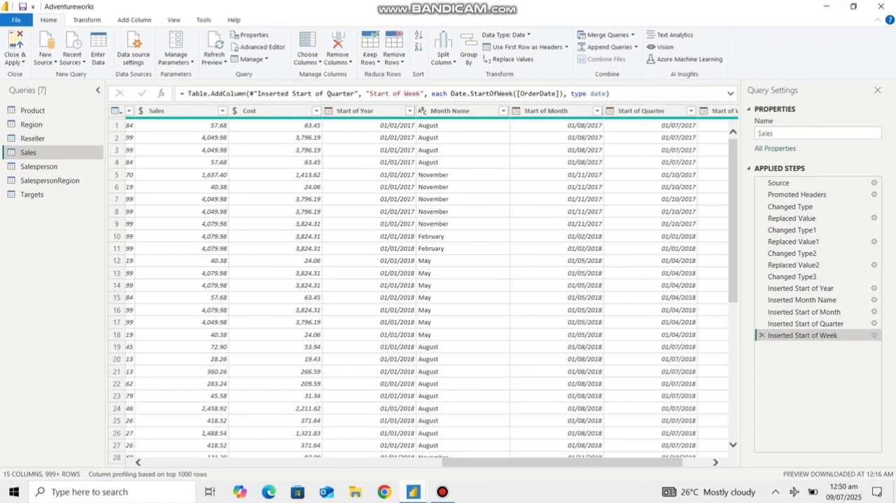
click(356, 111)
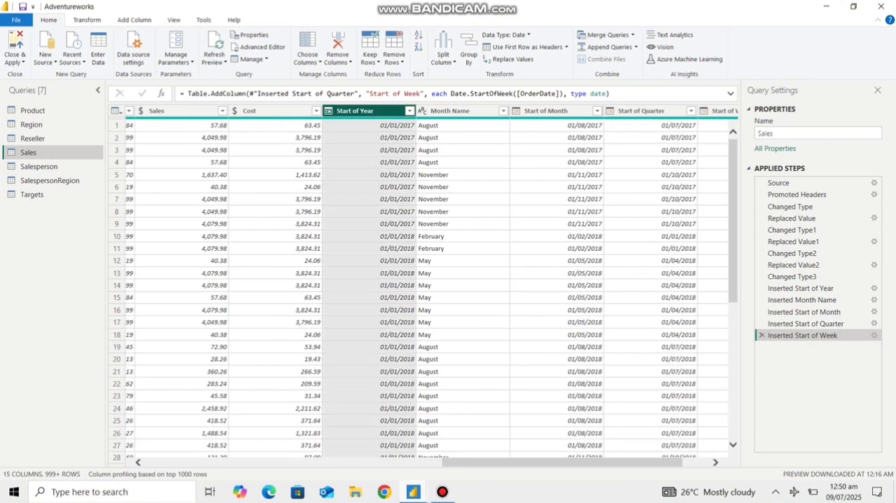
click(455, 111)
click(550, 111)
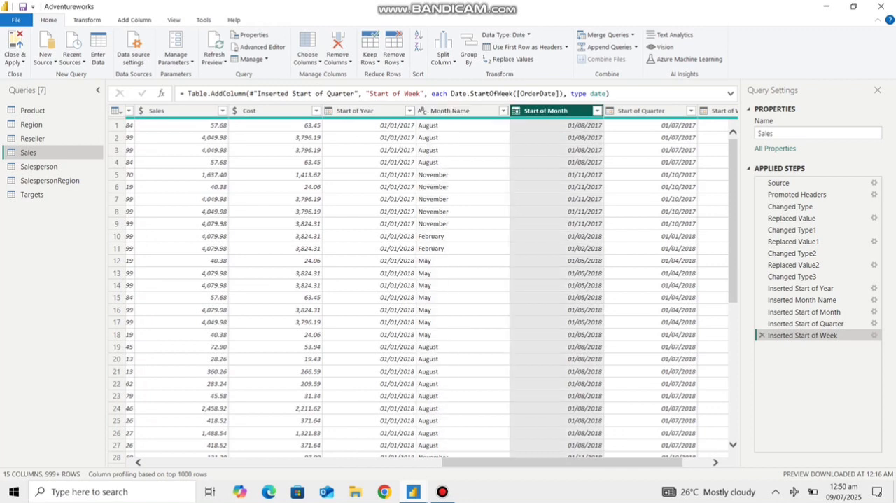
click(643, 110)
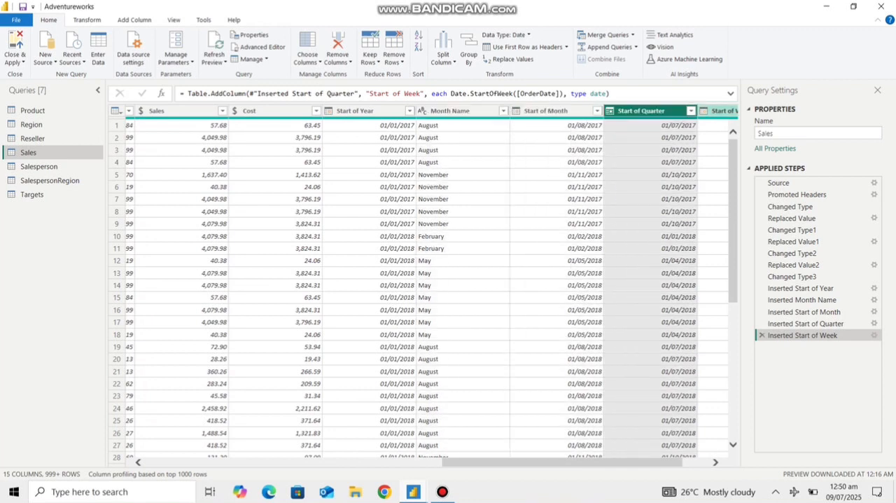
click(722, 110)
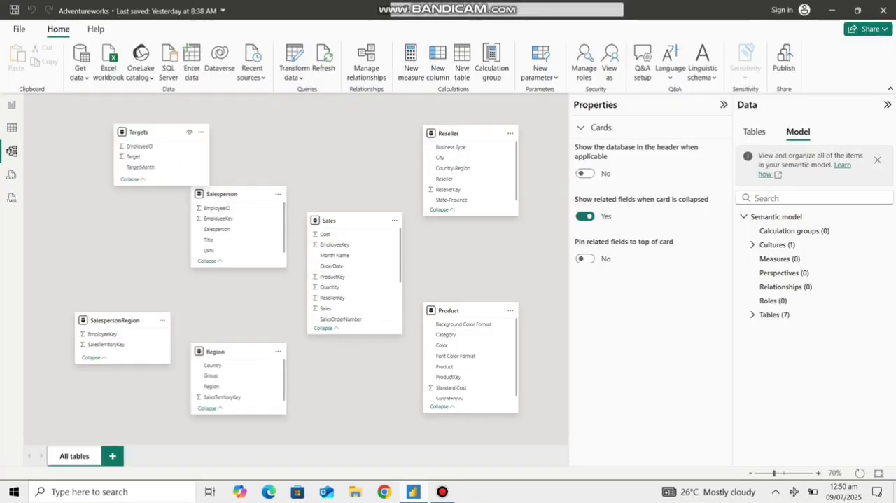
Step: In the model diagram, line up the Targets, Salesperson, SalespersonRegion and Reseller tables in an upper row
drag(152, 129, 122, 129)
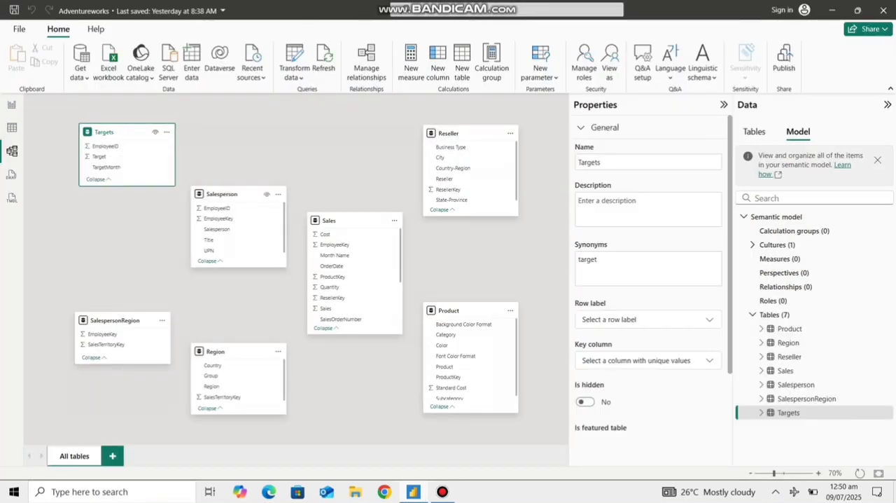
drag(236, 188, 230, 126)
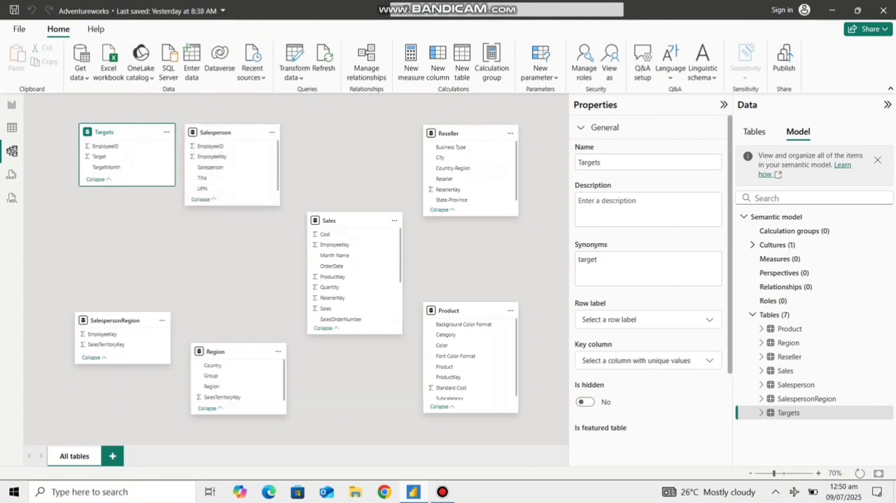
click(168, 259)
drag(122, 320, 123, 272)
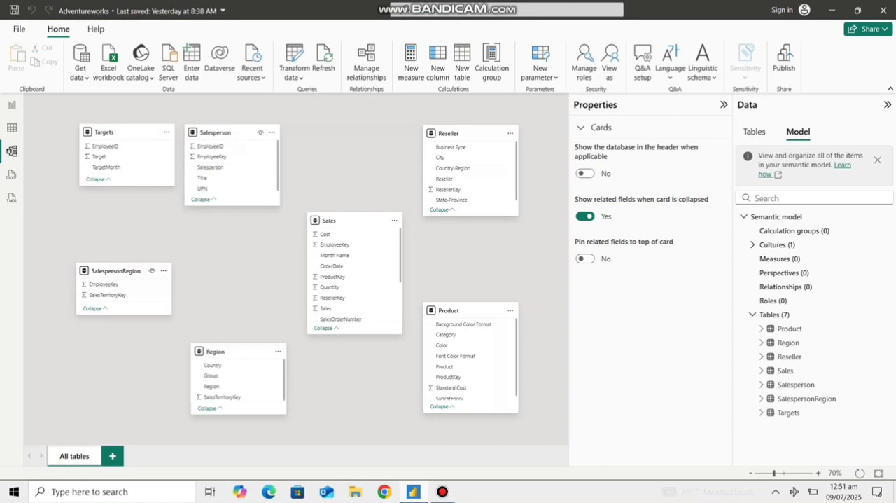
drag(119, 270, 341, 132)
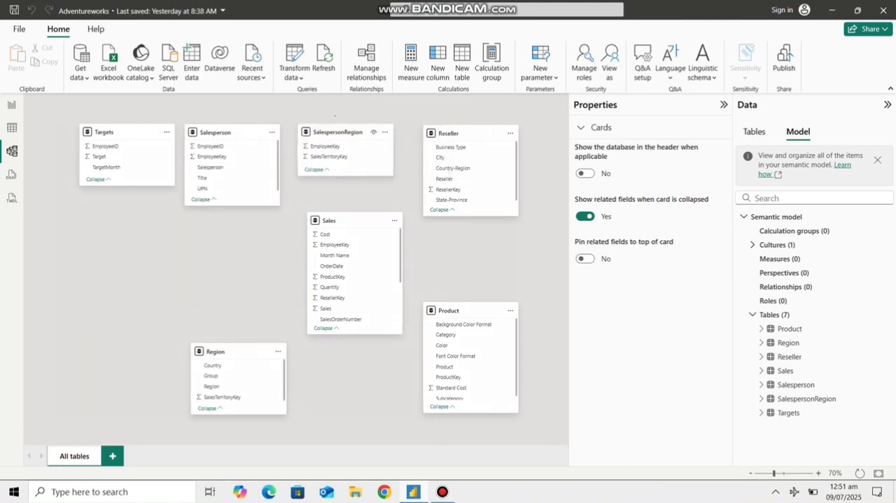
drag(471, 133, 453, 132)
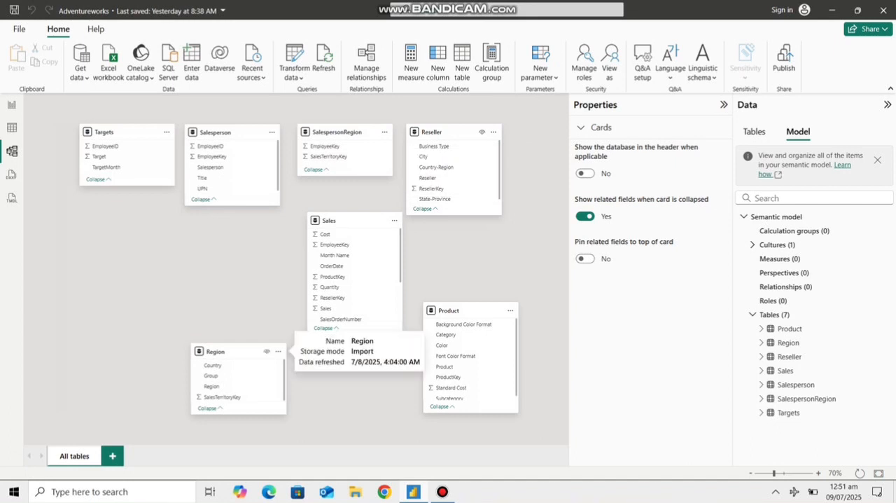
Step: Arrange the Region, Sales and Product tables in a row beneath the upper tables in the model diagram
drag(237, 352, 212, 307)
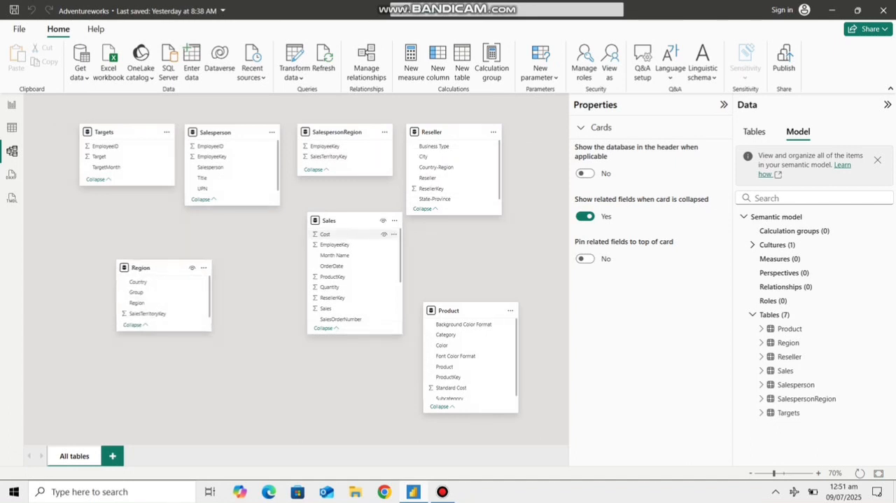
drag(354, 220, 290, 261)
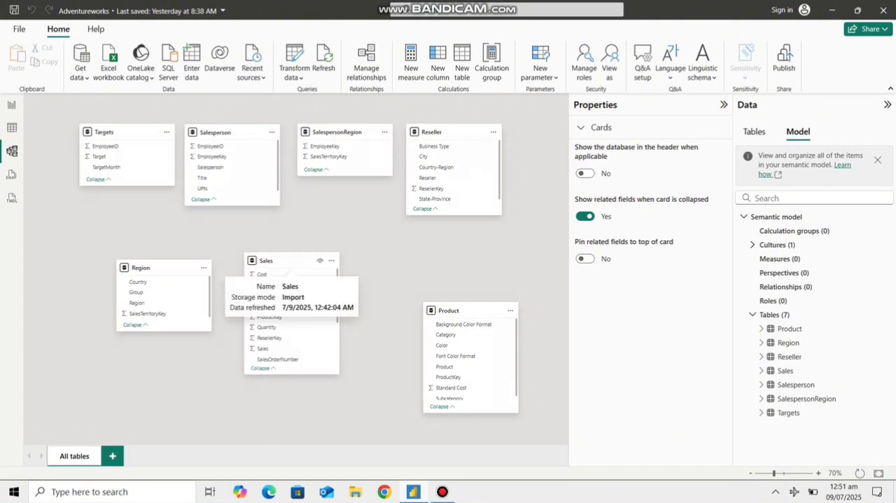
drag(448, 311, 421, 261)
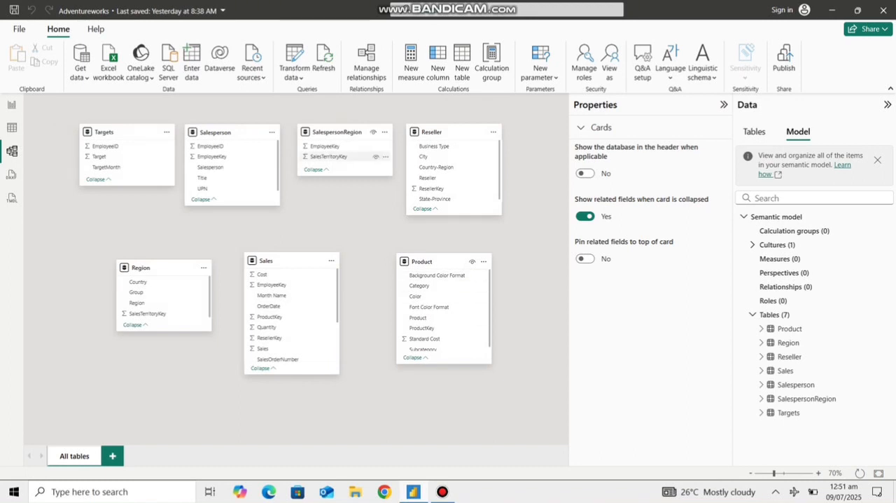
Step: Swap the Salesperson and Targets tables in the model diagram so Salesperson starts the upper row with Targets beside it
drag(330, 157, 159, 317)
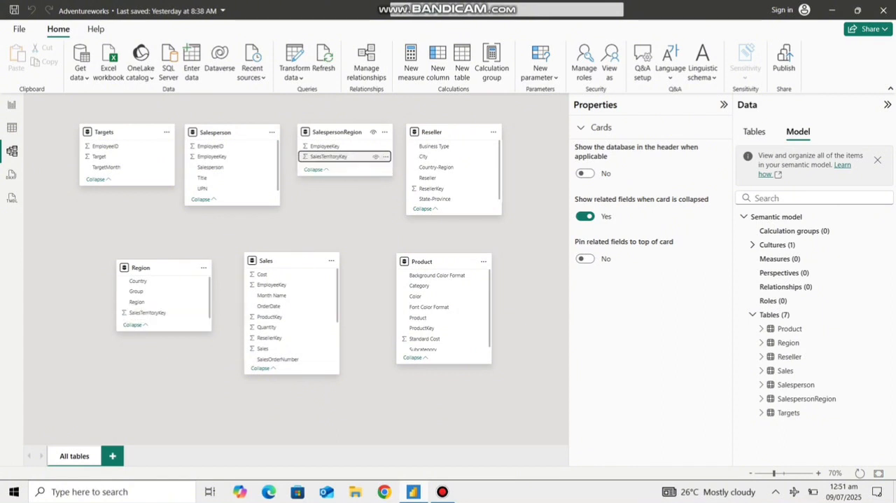
drag(224, 132, 94, 197)
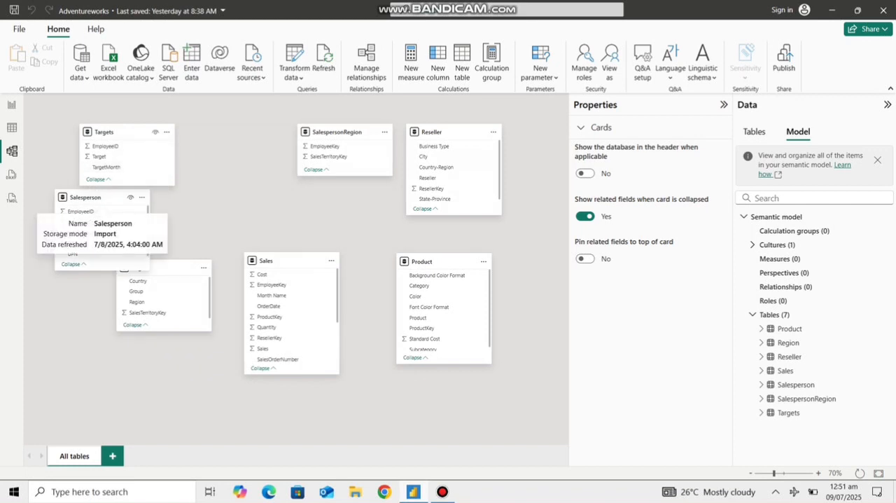
drag(121, 132, 229, 131)
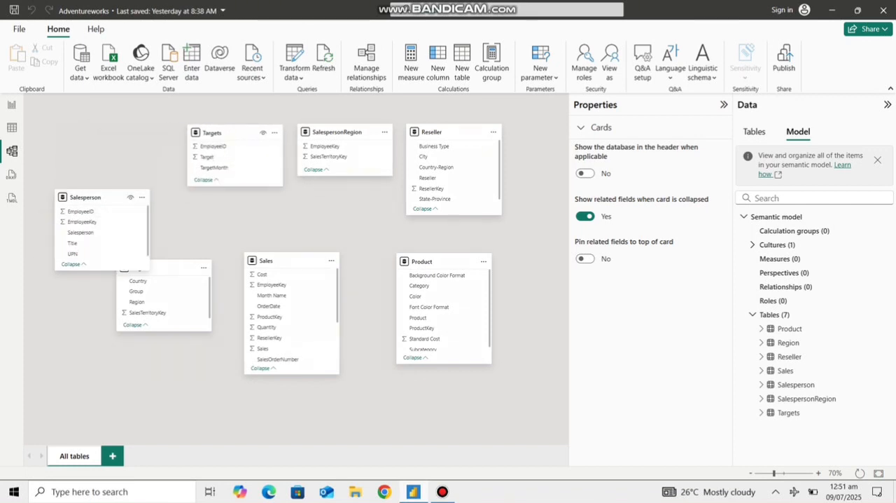
drag(94, 197, 93, 132)
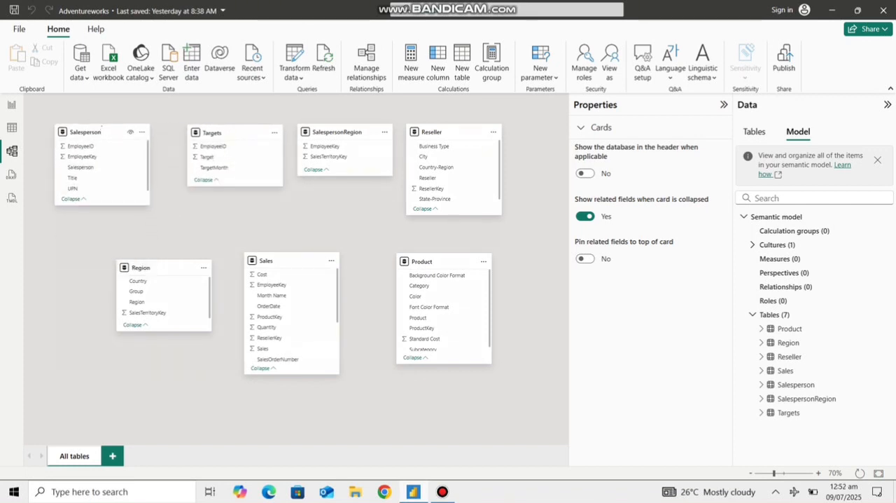
drag(224, 131, 199, 132)
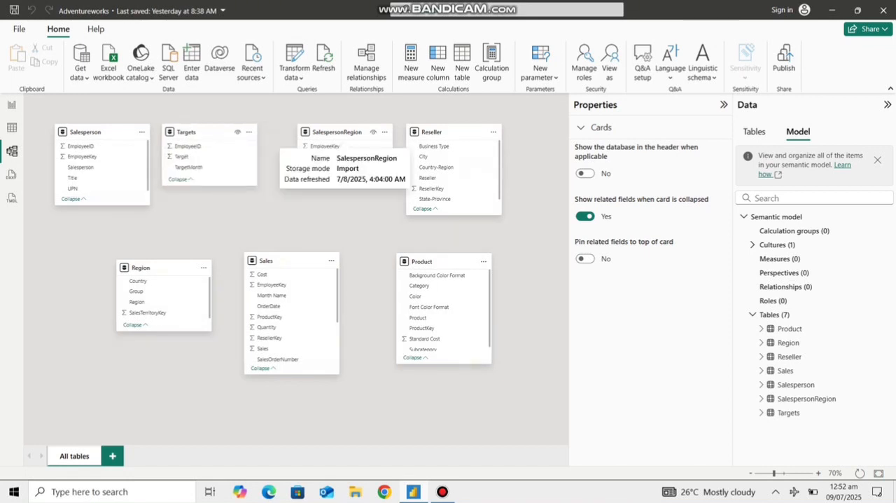
Step: Move SalespersonRegion out of the upper row, place Product beside Targets, and close the gap with Reseller
drag(343, 132, 501, 198)
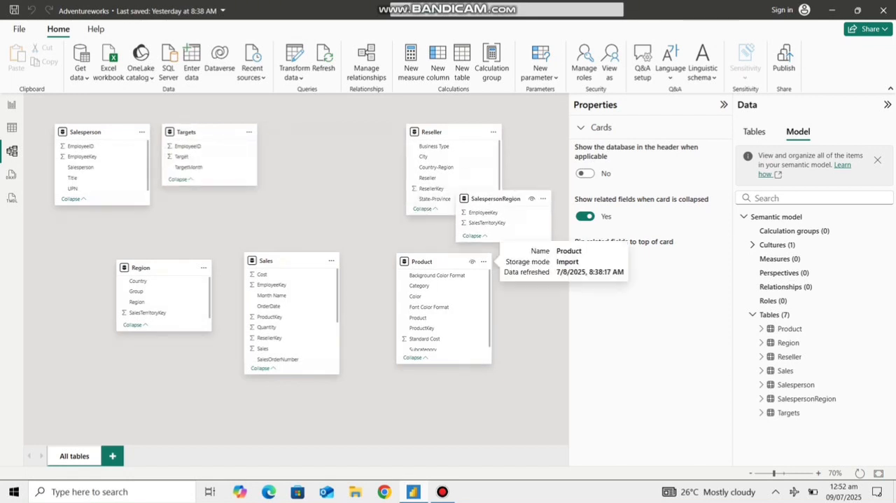
drag(442, 262, 306, 132)
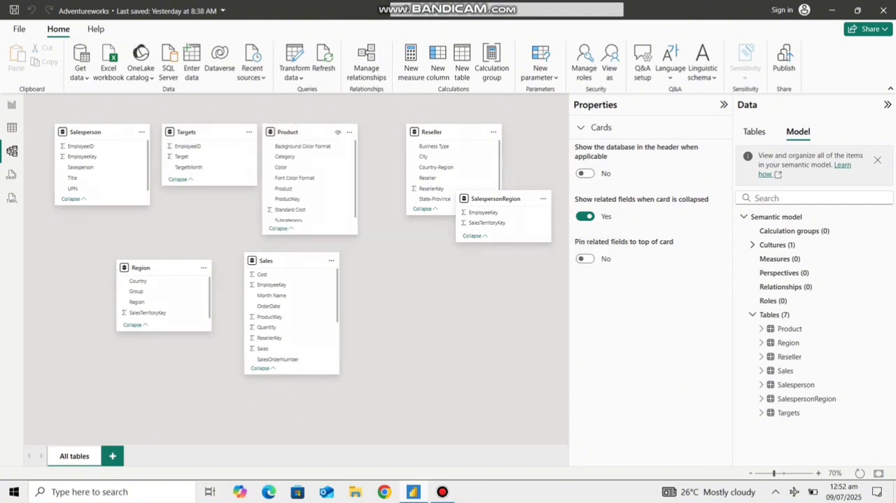
drag(189, 132, 184, 131)
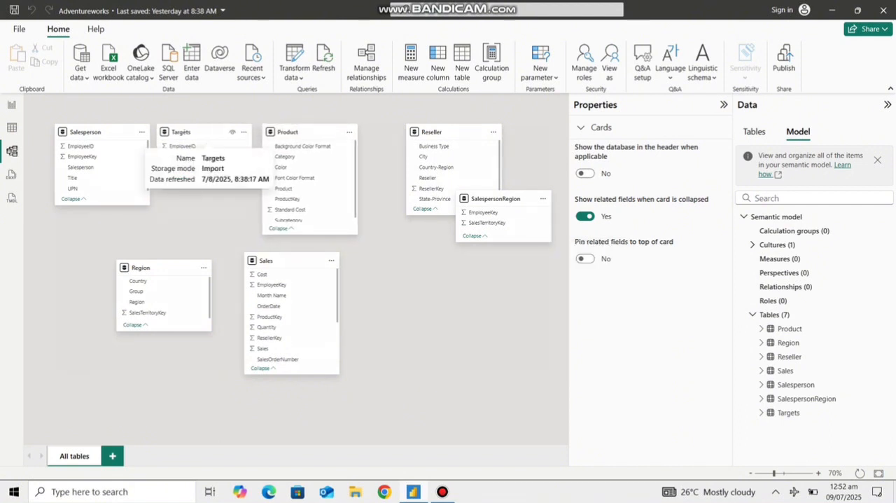
drag(285, 132, 280, 132)
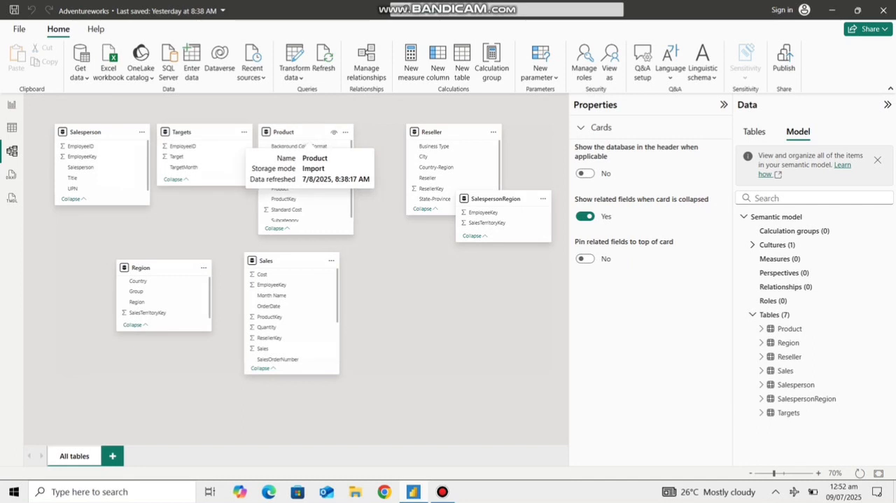
drag(432, 132, 385, 132)
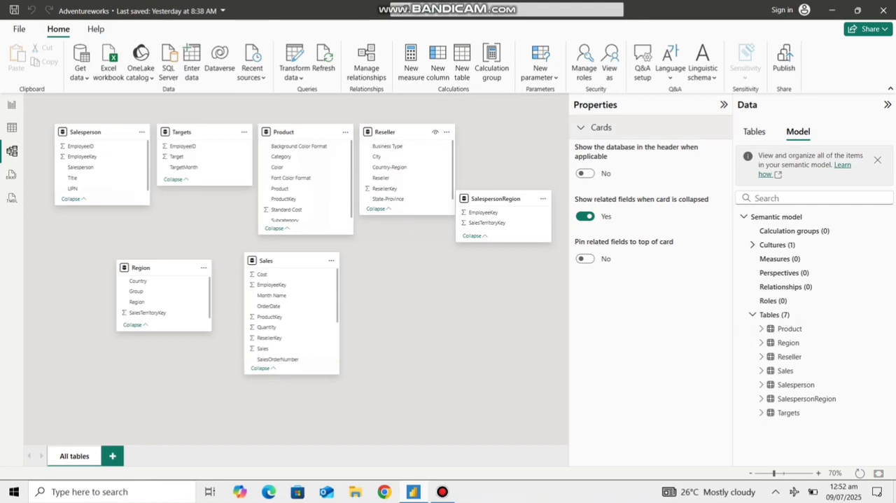
Step: Widen the diagram area, add SalespersonRegion and Region to the end of the upper row, and keep Sales centred beneath
click(724, 105)
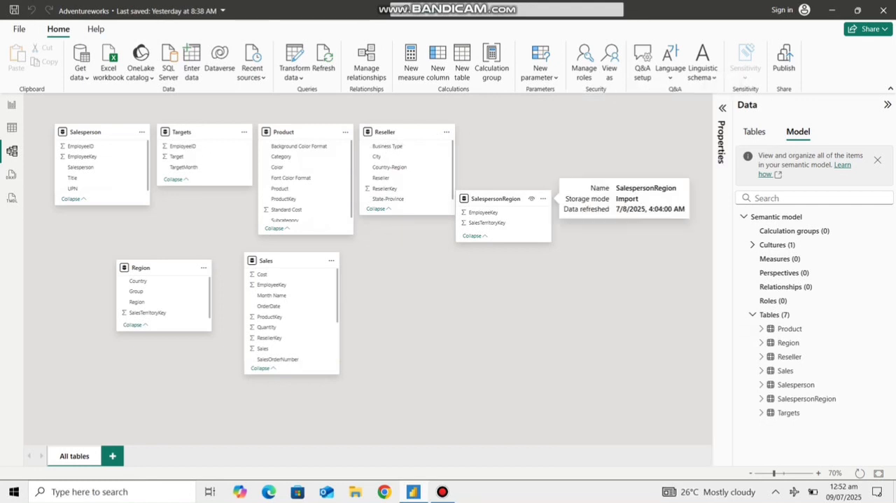
drag(496, 199, 504, 132)
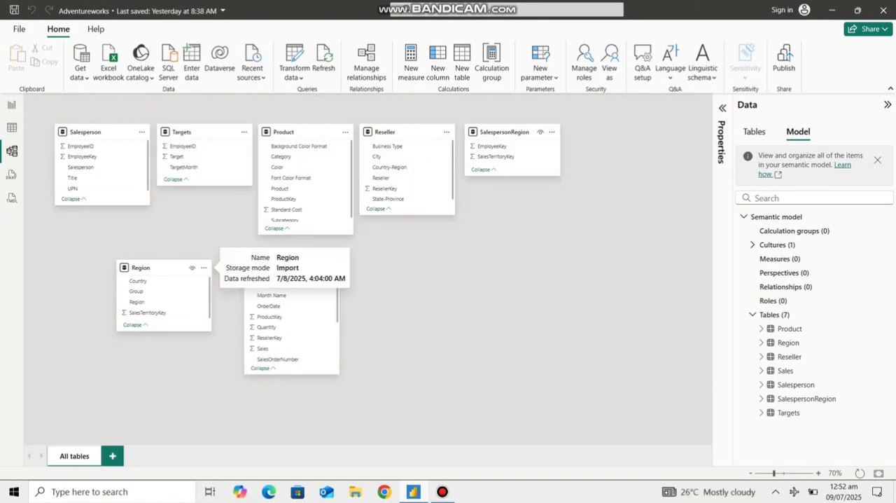
drag(161, 267, 611, 131)
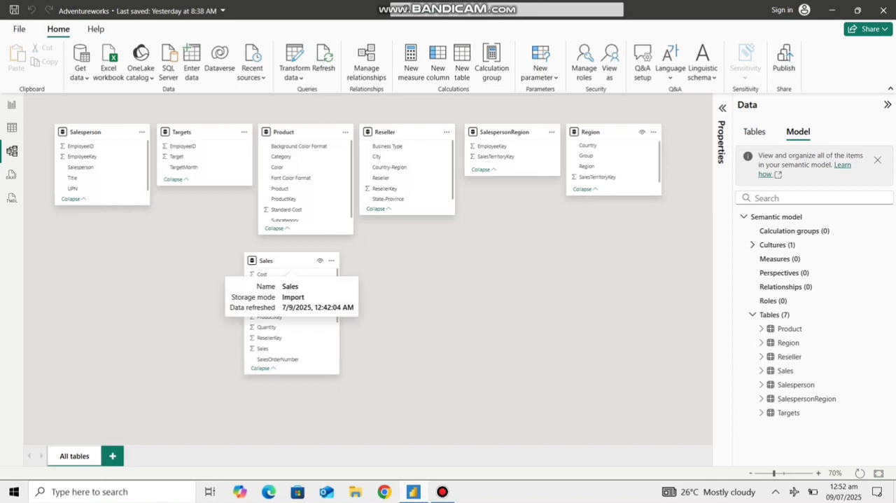
drag(283, 266, 325, 279)
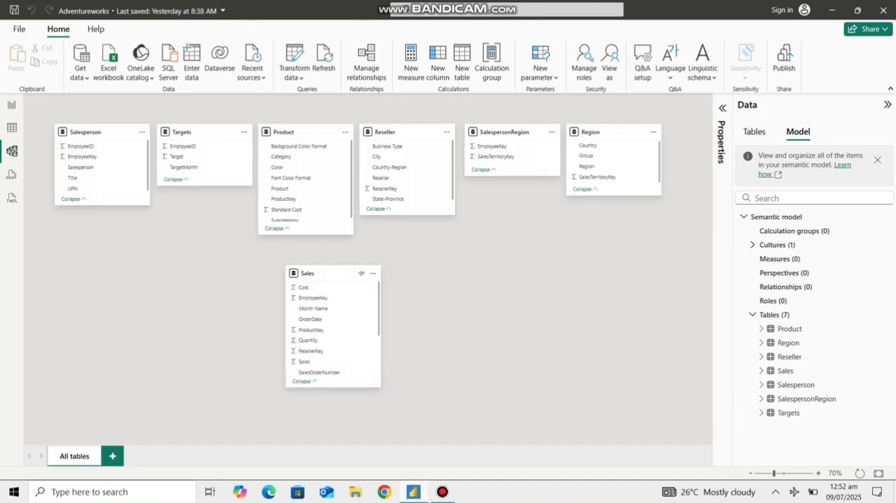
Step: Create an active many-to-one relationship from Sales ProductKey to Product ProductKey with single cross-filter direction
scroll(308, 188, down, 1)
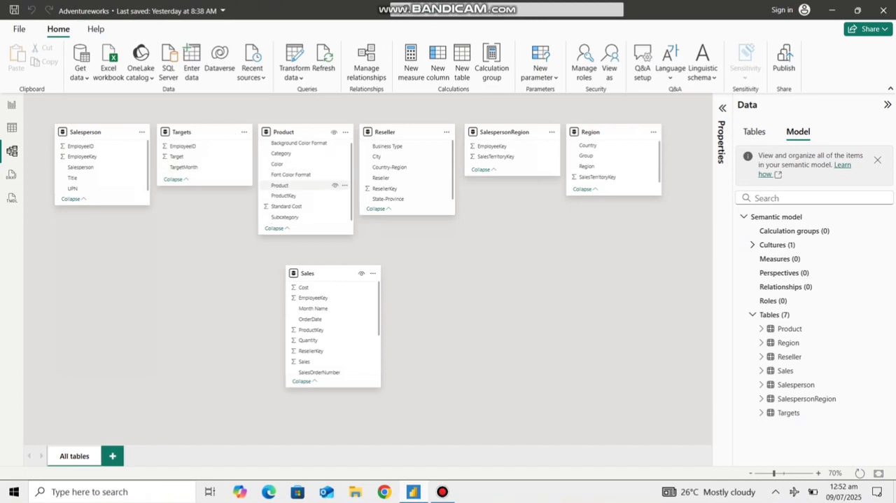
scroll(330, 339, down, 3)
scroll(329, 337, up, 3)
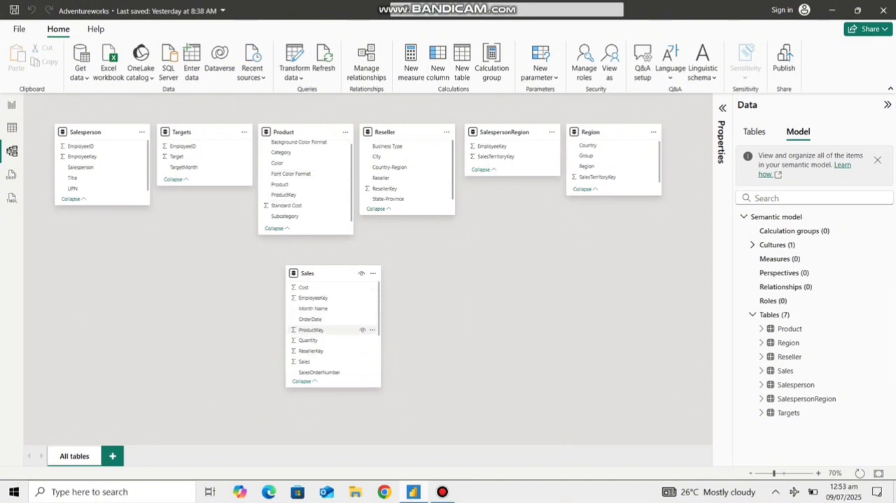
drag(311, 330, 295, 193)
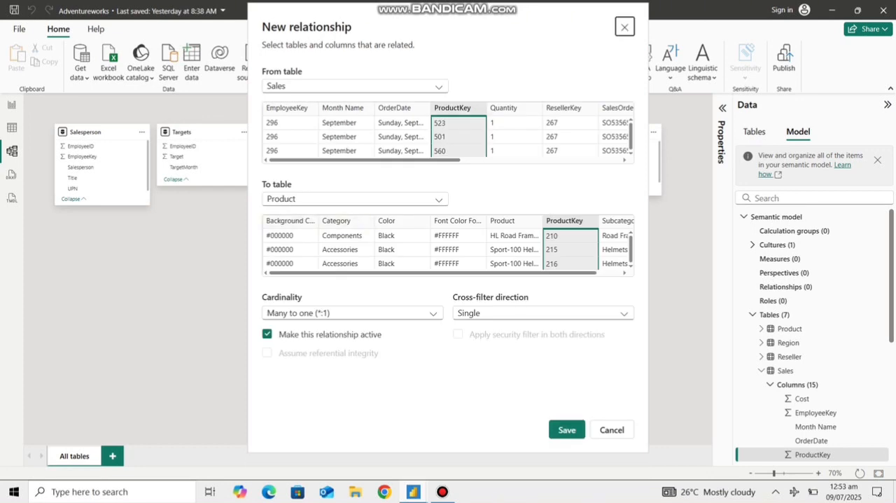
click(568, 430)
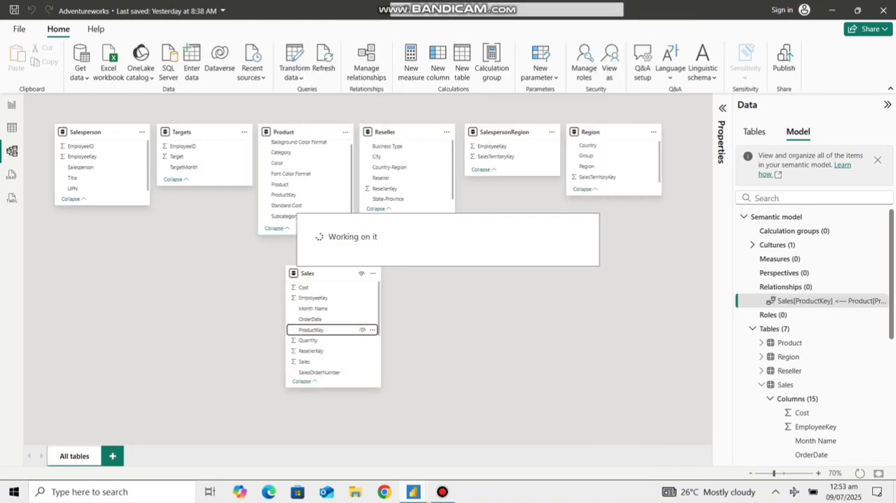
Step: Spread out the diagram around Sales, with Salesperson beneath Targets and Region beneath SalespersonRegion
drag(309, 273, 298, 297)
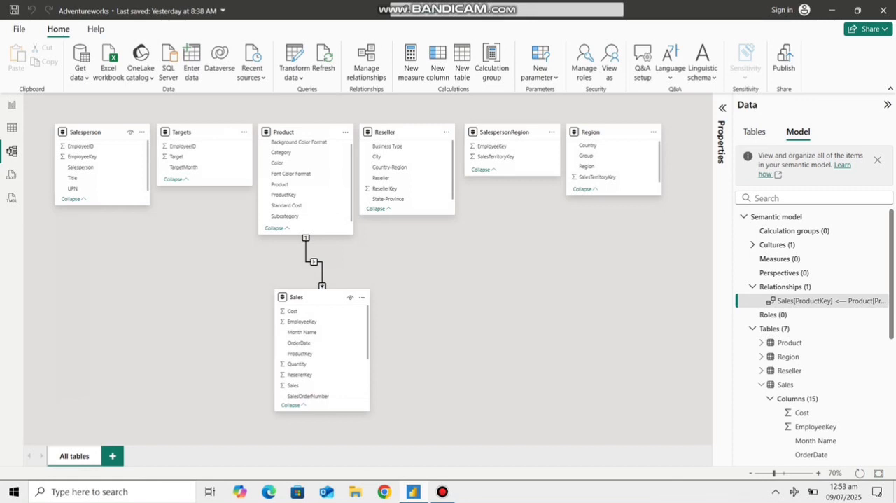
drag(91, 133, 126, 245)
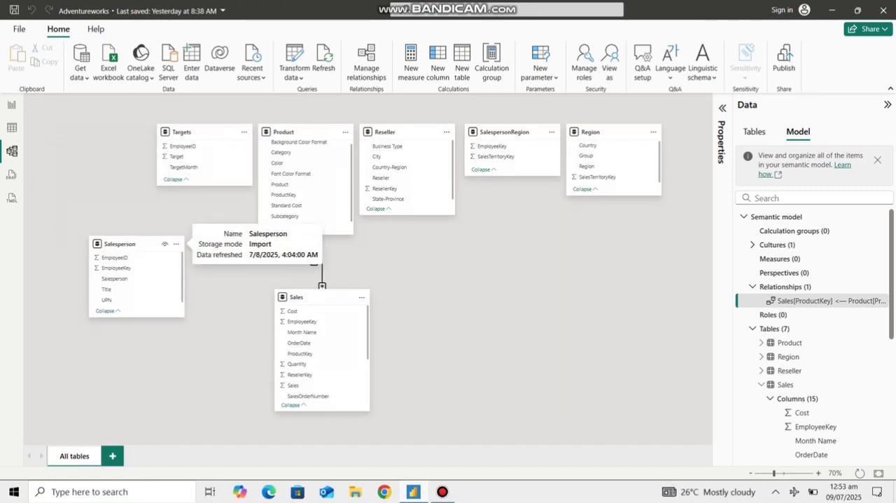
drag(210, 133, 162, 135)
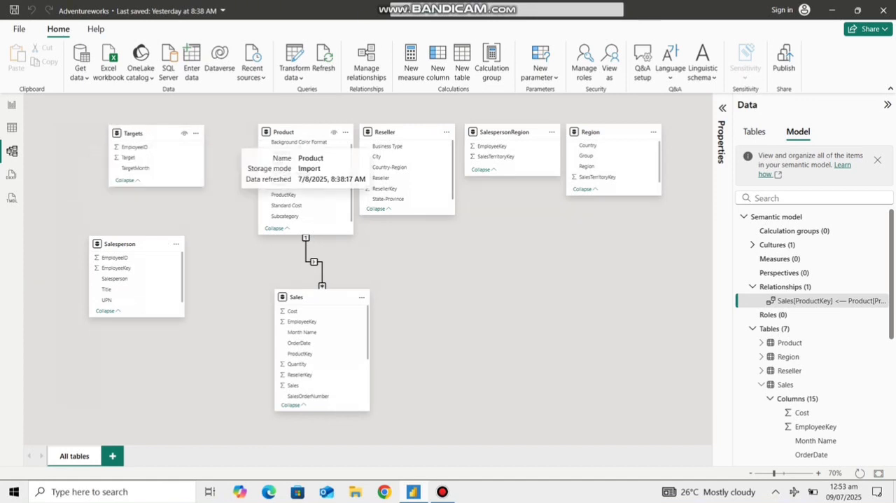
drag(301, 132, 277, 131)
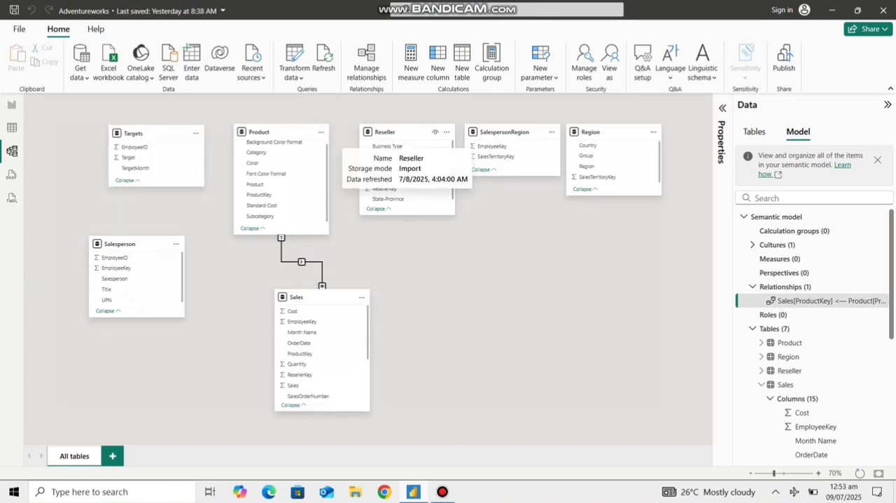
drag(407, 132, 402, 133)
mouse_move(513, 133)
mouse_down()
mouse_move(521, 164)
mouse_move(518, 133)
mouse_up()
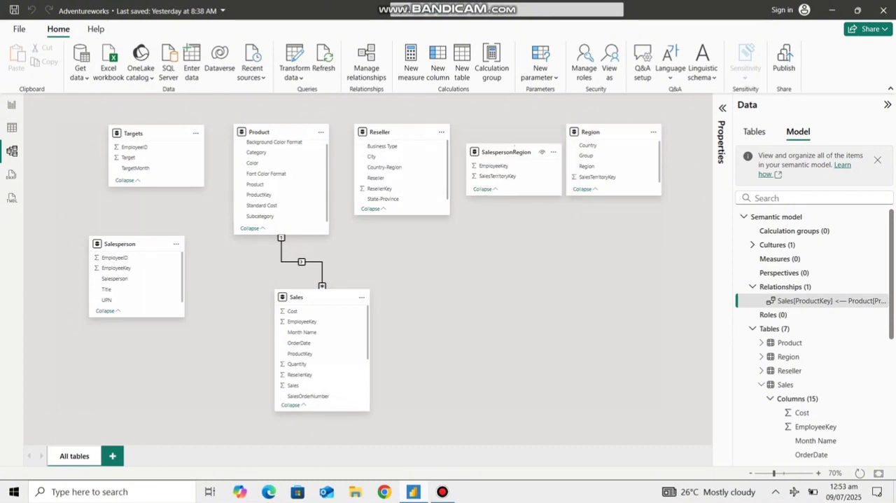
drag(596, 133, 491, 250)
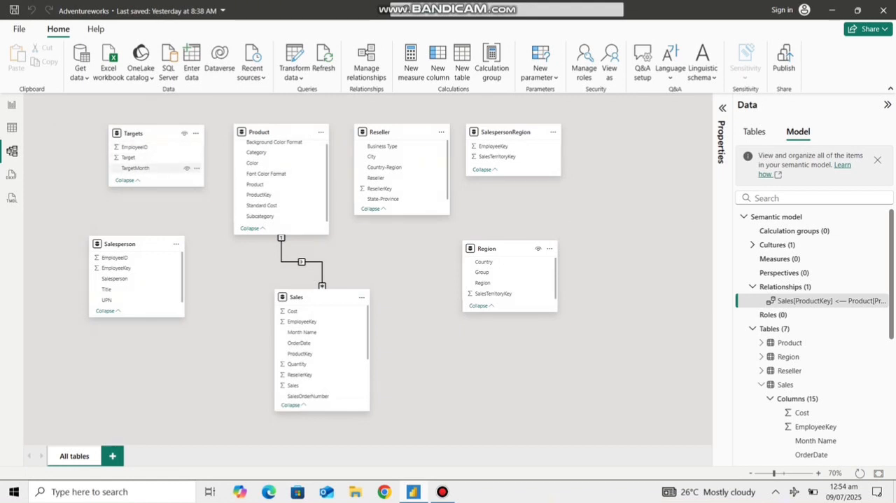
drag(302, 322, 136, 148)
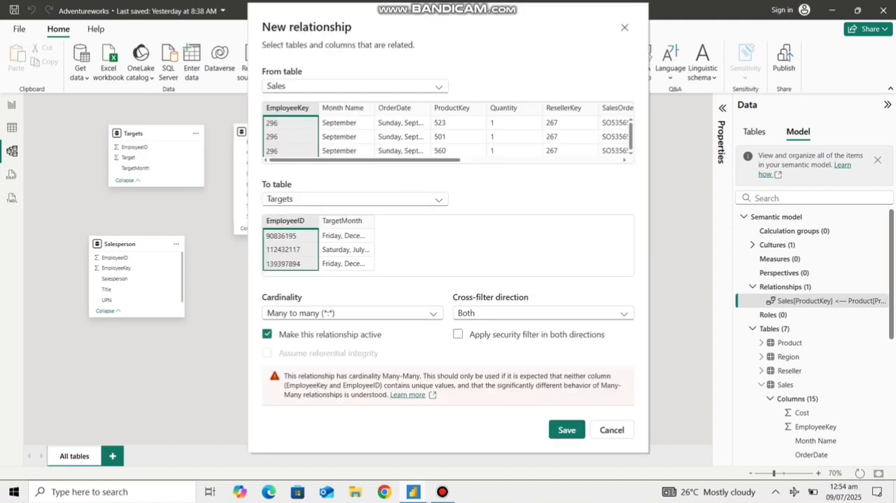
key(Escape)
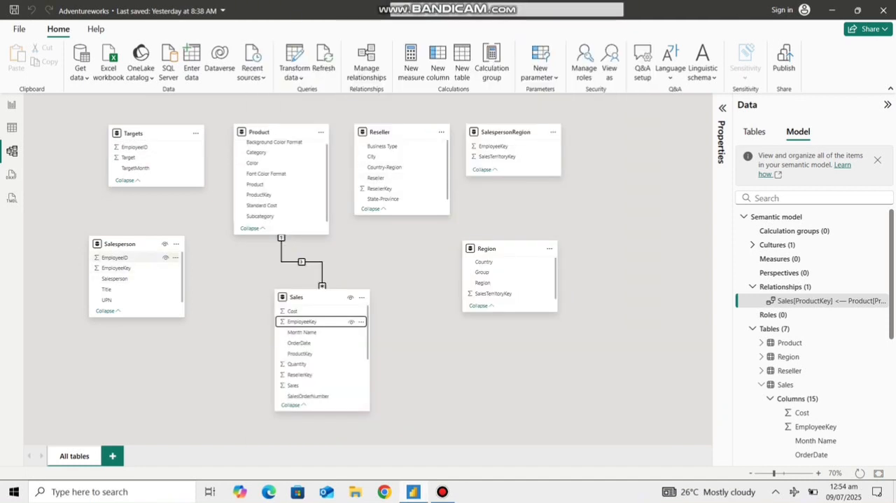
drag(117, 267, 298, 322)
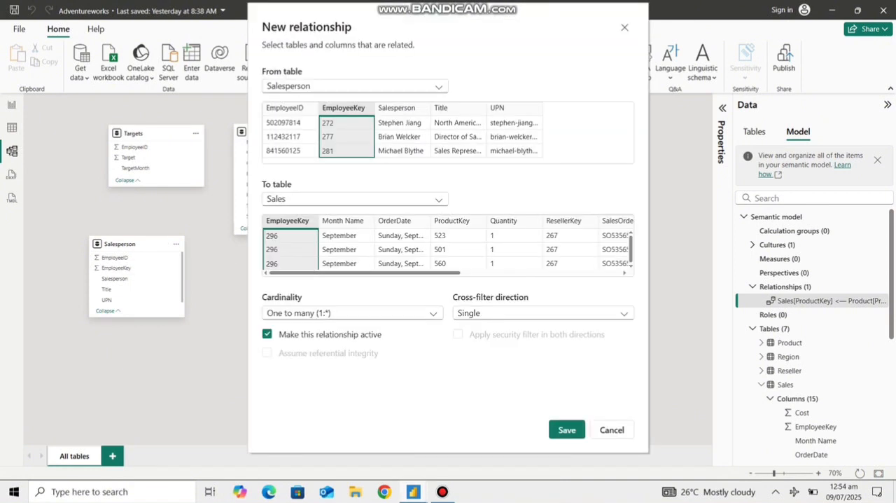
click(612, 429)
Step: Relate Sales to Salesperson on EmployeeKey, and Salesperson to Targets on EmployeeID with one-to-many cardinality
drag(300, 321, 132, 267)
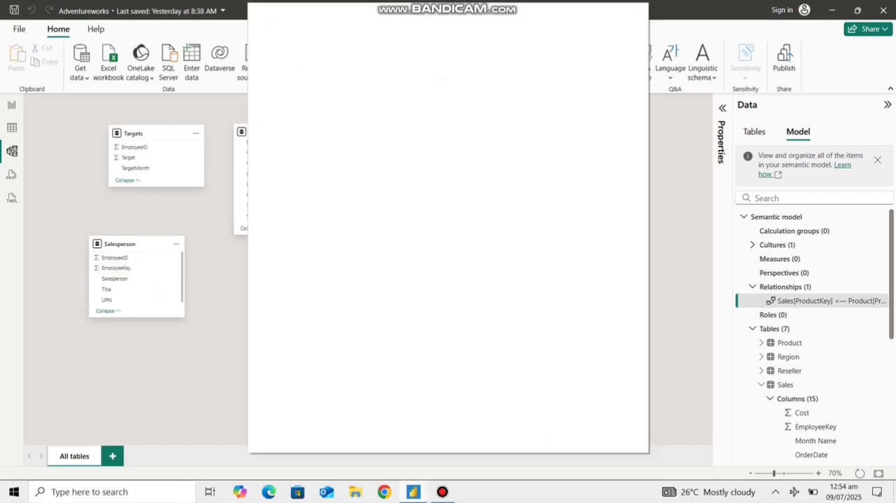
click(567, 429)
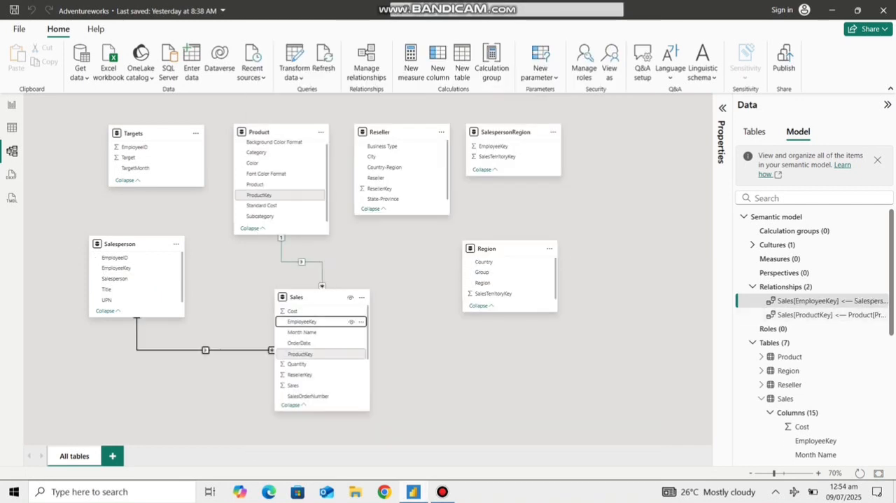
drag(163, 134, 141, 133)
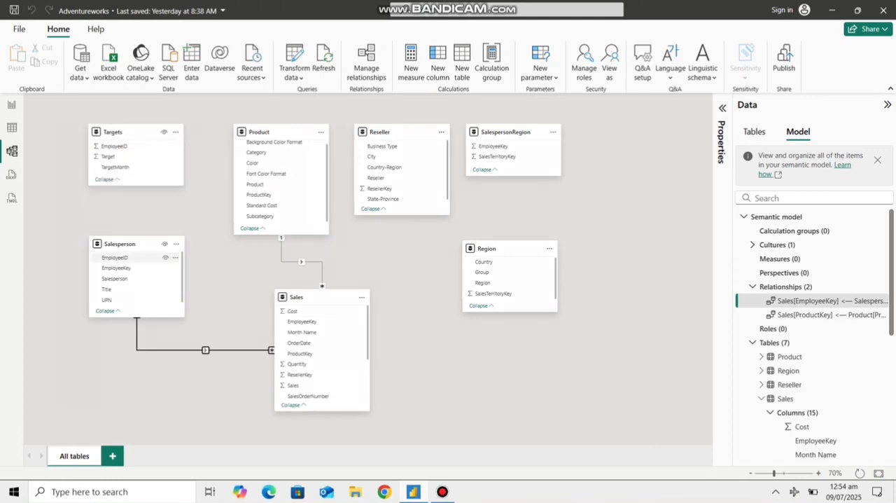
drag(116, 257, 122, 147)
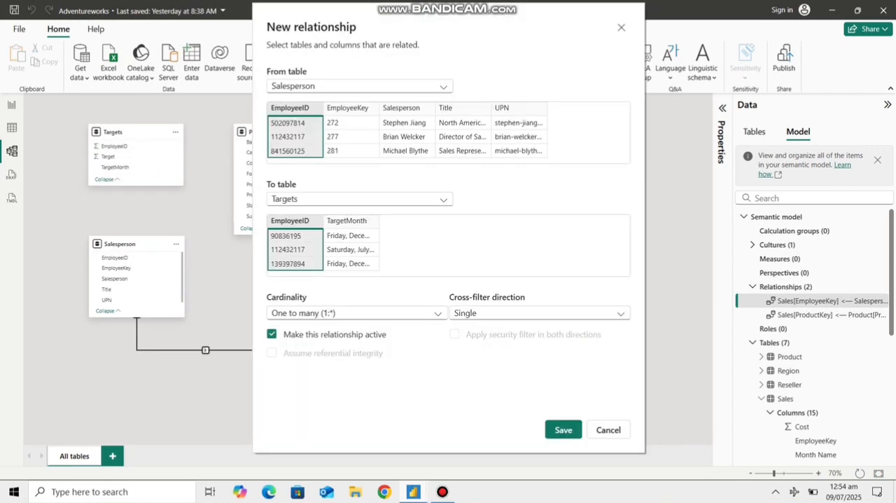
click(564, 429)
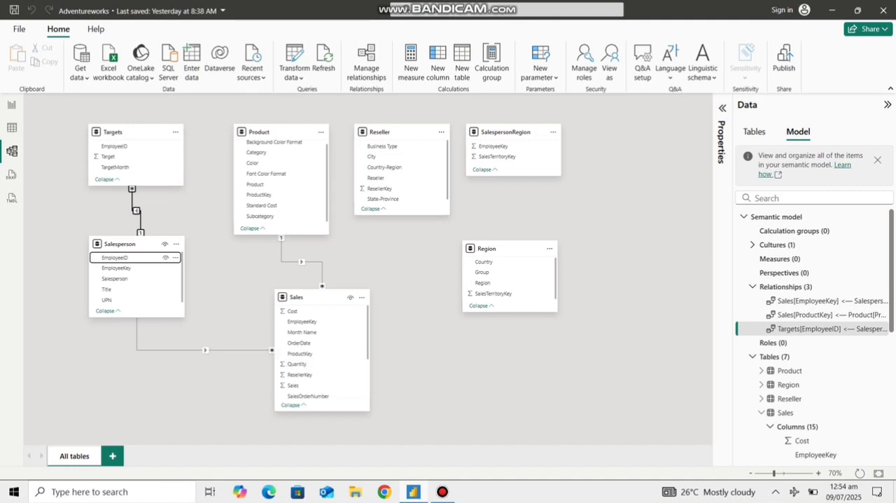
Step: Create an active many-to-one relationship from Sales ResellerKey to Reseller ResellerKey with single cross-filter direction
drag(300, 374, 371, 185)
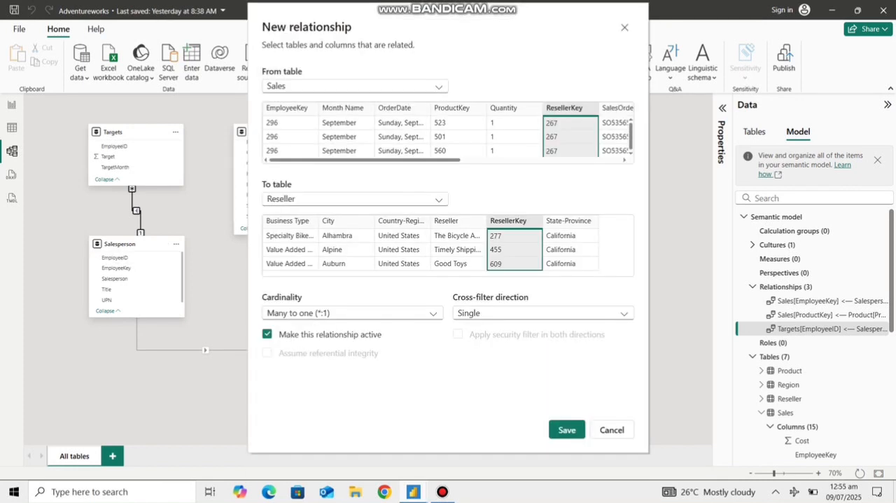
click(567, 430)
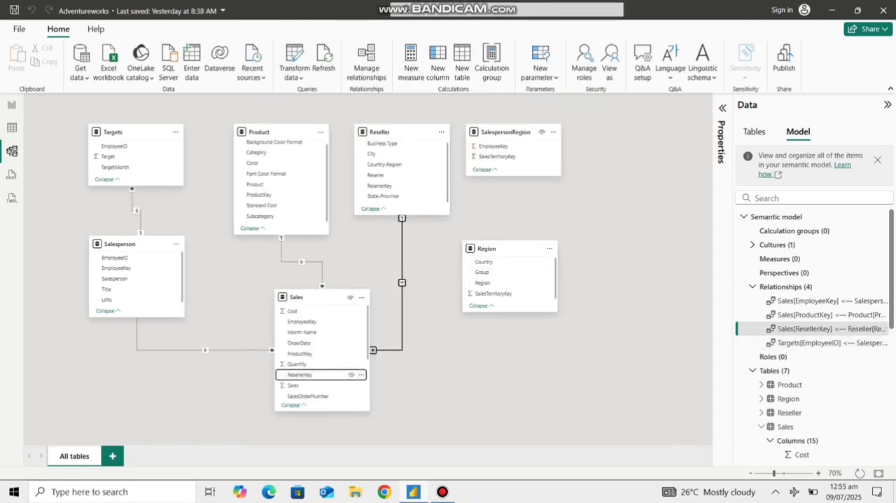
Step: Create an active many-to-one relationship from Sales SalesTerritoryKey to Region SalesTerritoryKey with single cross-filter direction
drag(301, 322, 490, 147)
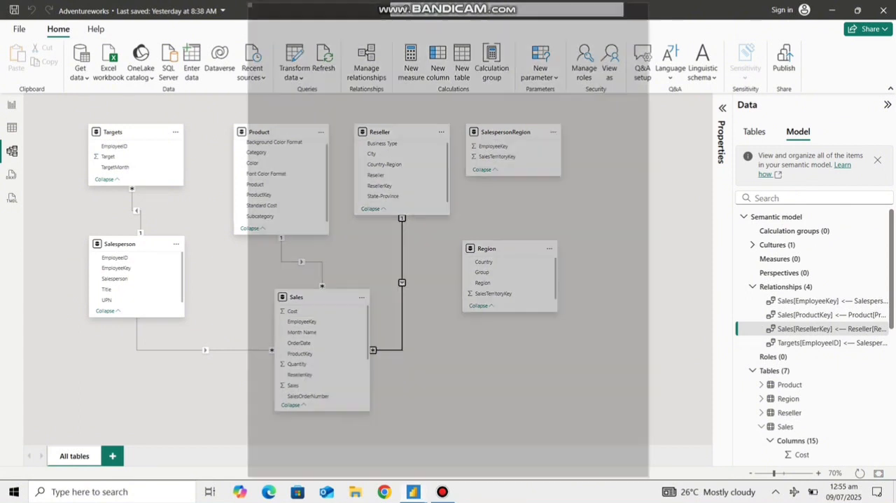
key(Escape)
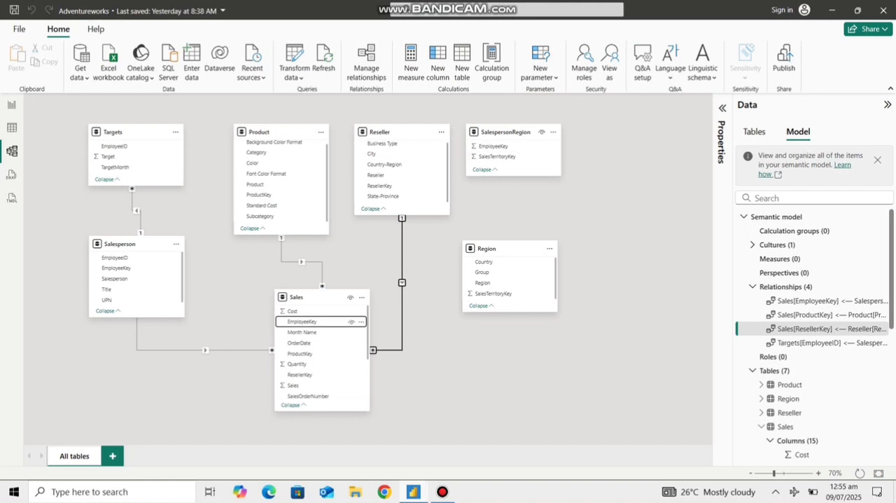
scroll(322, 351, down, 2)
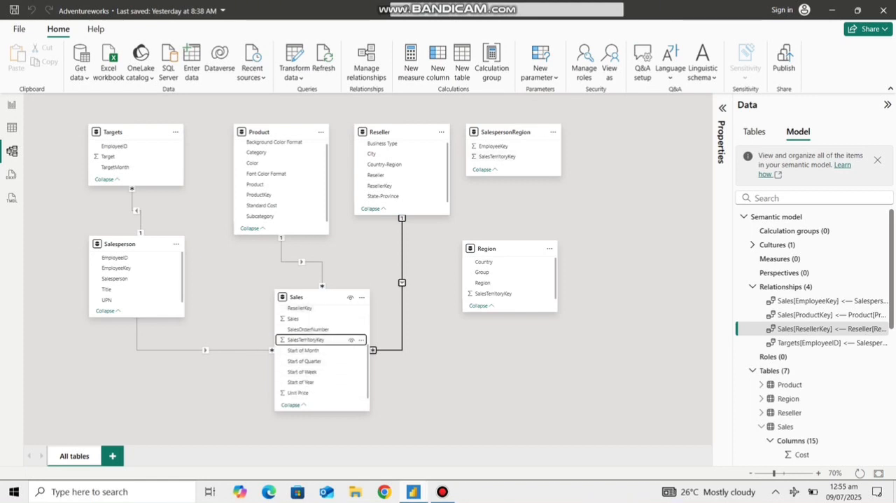
drag(306, 339, 493, 294)
key(Return)
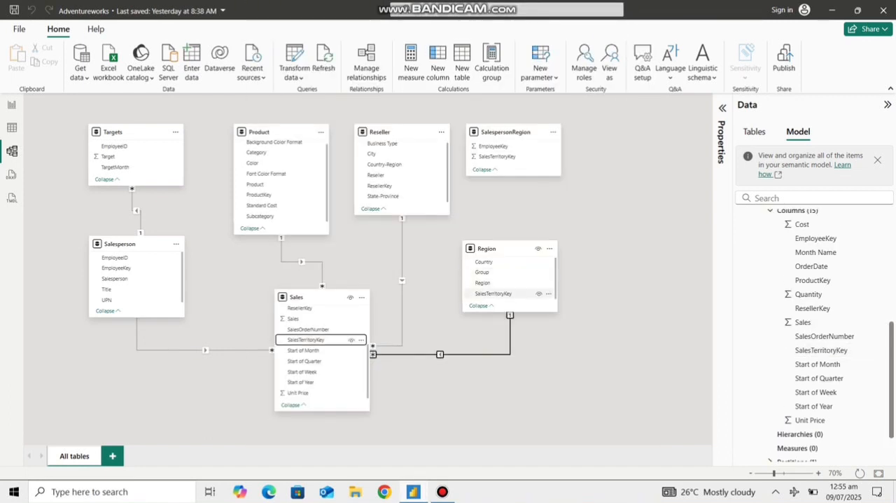
Step: Create an active one-to-many relationship from Region SalesTerritoryKey to SalespersonRegion SalesTerritoryKey with single cross-filter direction
click(493, 293)
drag(494, 293, 497, 156)
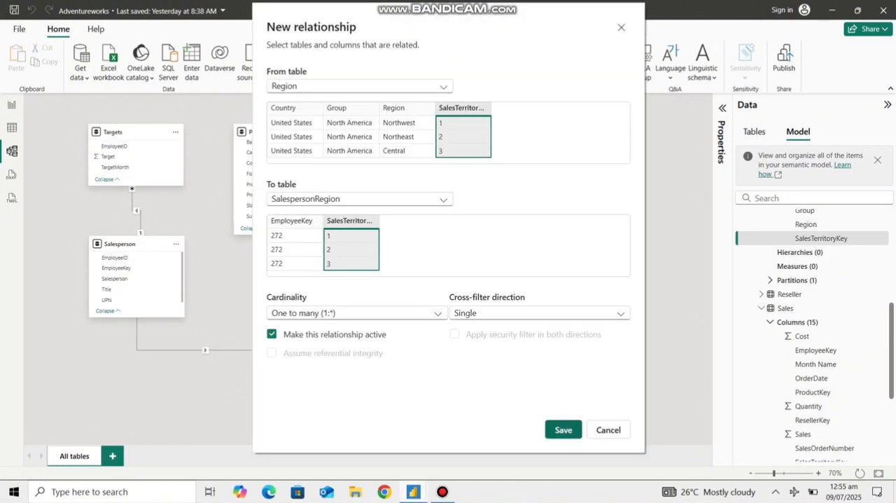
key(Return)
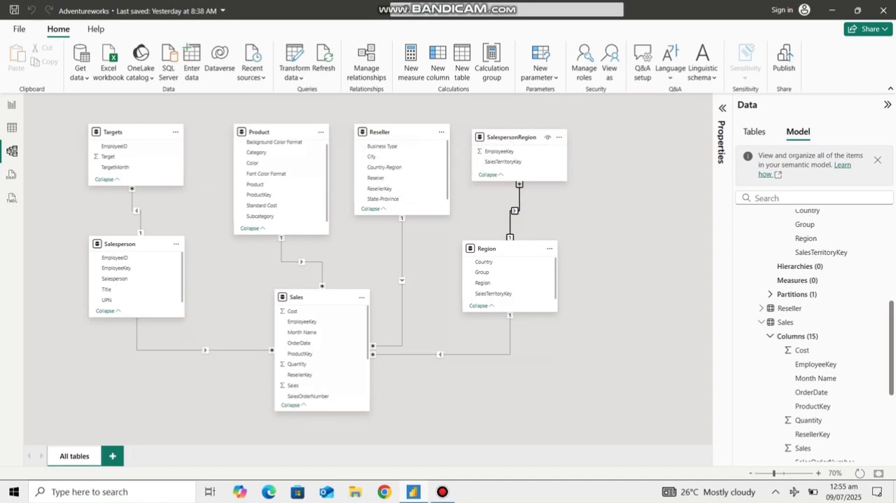
Step: Space Targets, Product, Reseller and SalespersonRegion evenly in the diagram's upper row, and lower Salesperson and Region slightly
drag(401, 132, 395, 132)
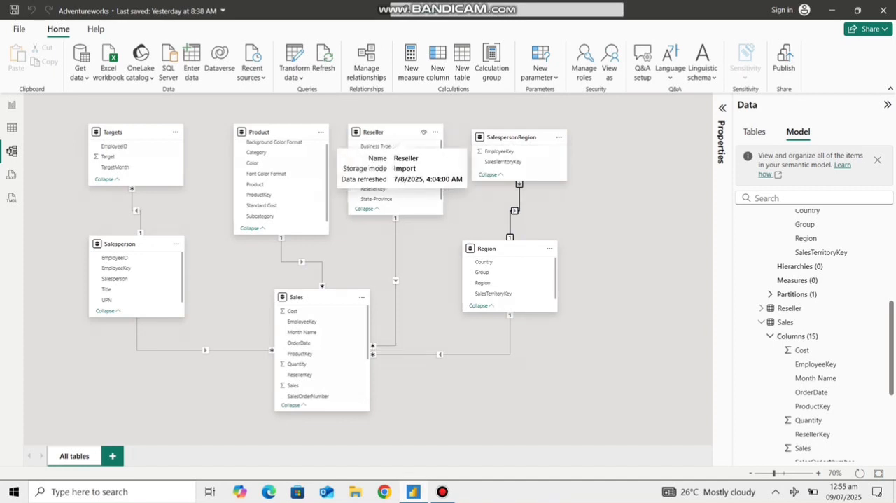
mouse_move(265, 132)
mouse_down()
mouse_move(254, 132)
mouse_move(268, 132)
mouse_up()
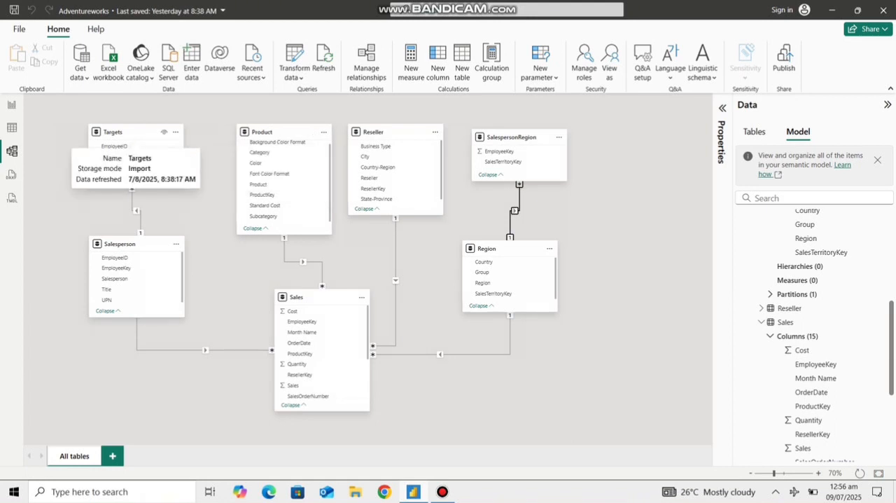
drag(112, 132, 139, 133)
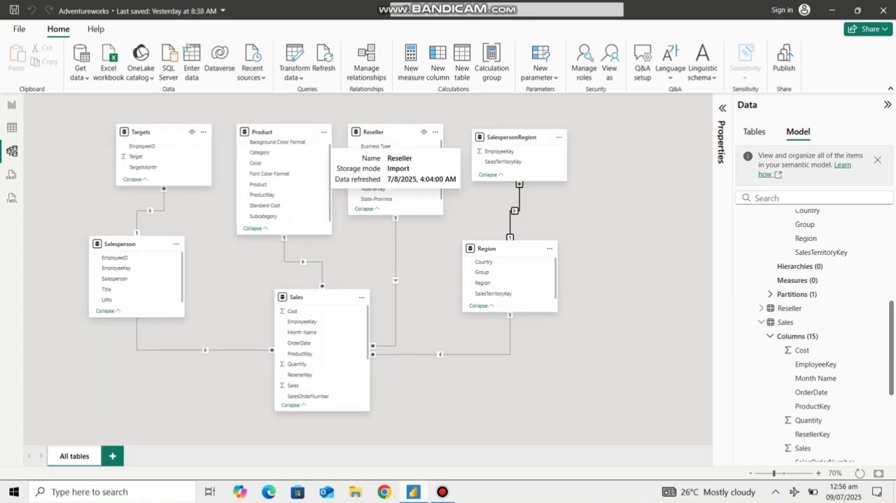
drag(399, 133, 407, 132)
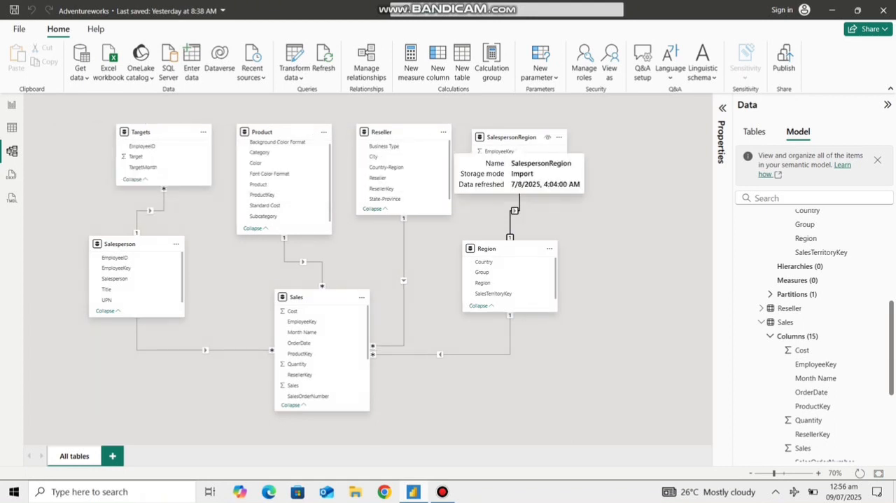
drag(520, 138, 519, 132)
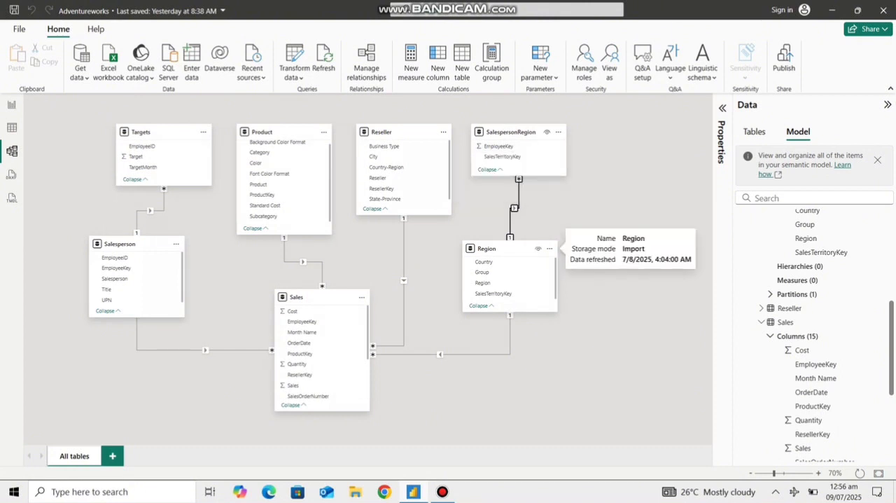
drag(491, 248, 486, 262)
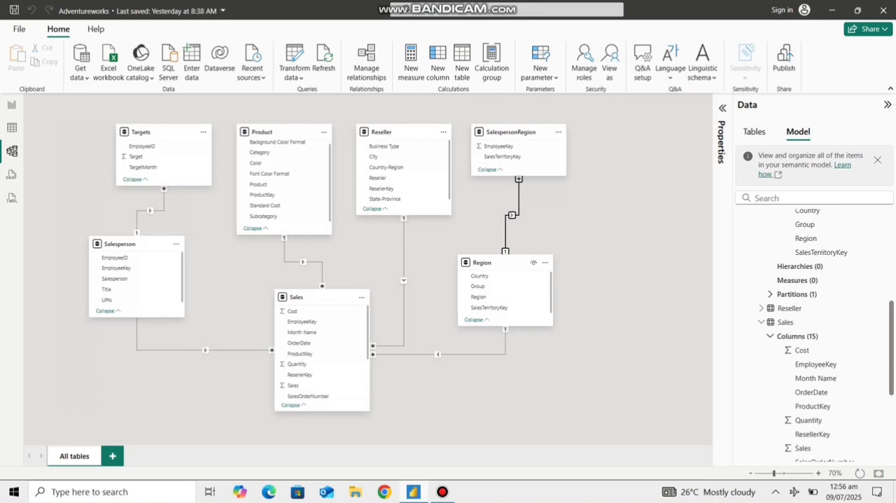
drag(133, 244, 140, 254)
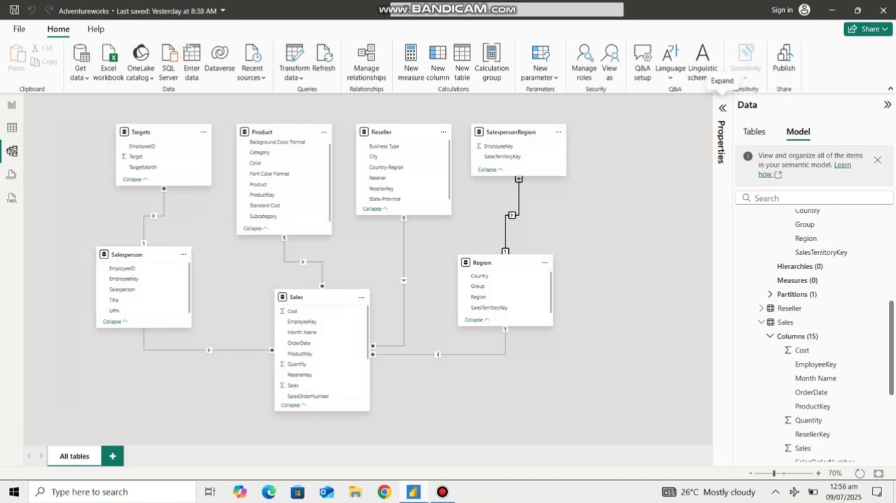
Step: Examine the columns, cardinality, active state and cross-filter direction of all six relationships in their properties
click(723, 108)
click(539, 223)
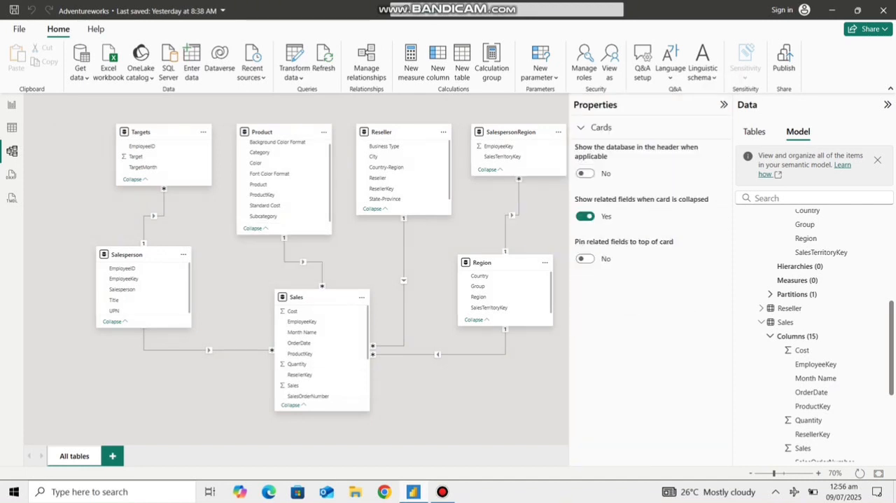
click(506, 231)
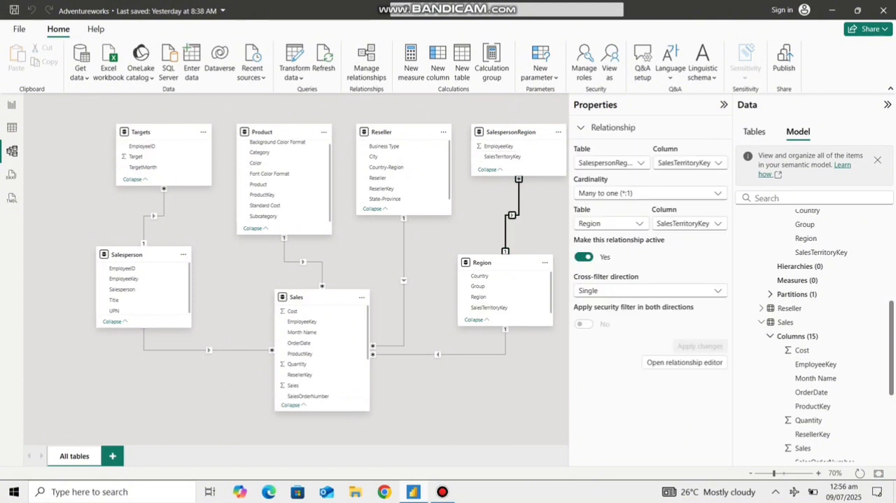
click(404, 254)
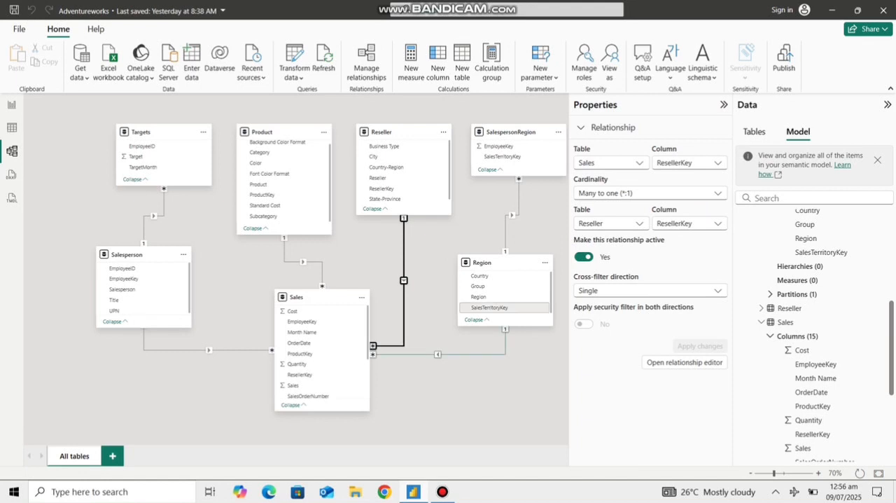
click(438, 353)
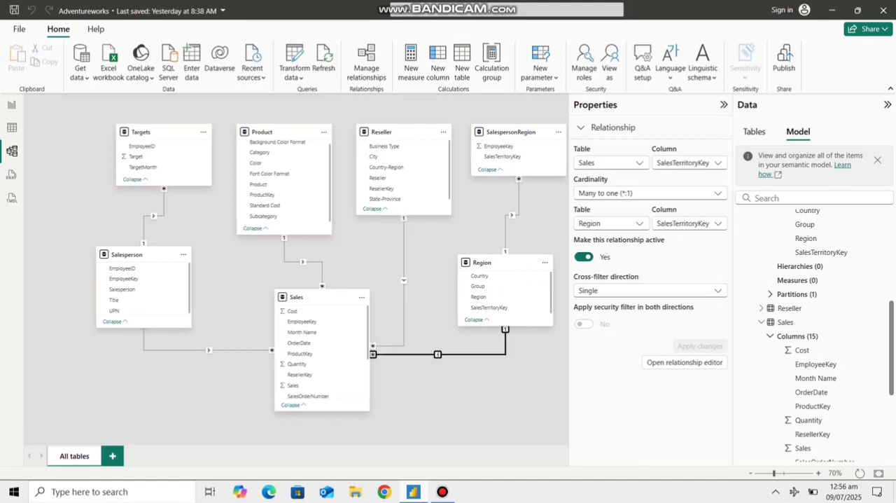
click(209, 350)
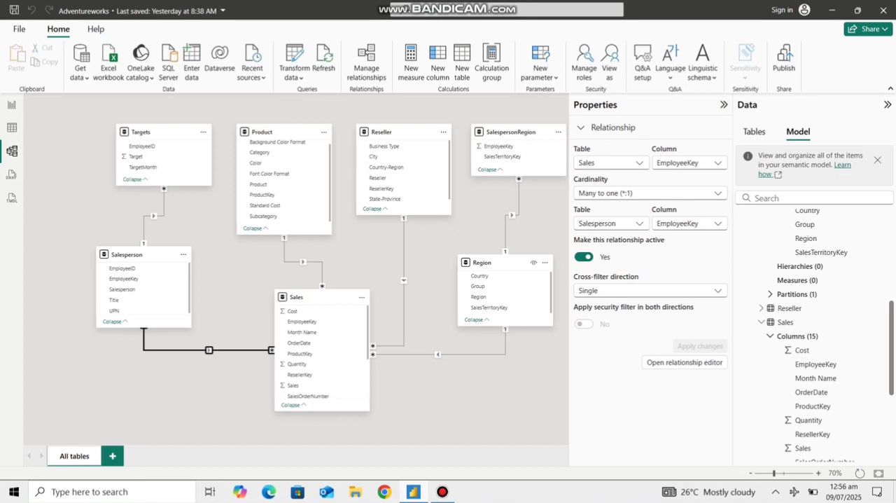
click(303, 262)
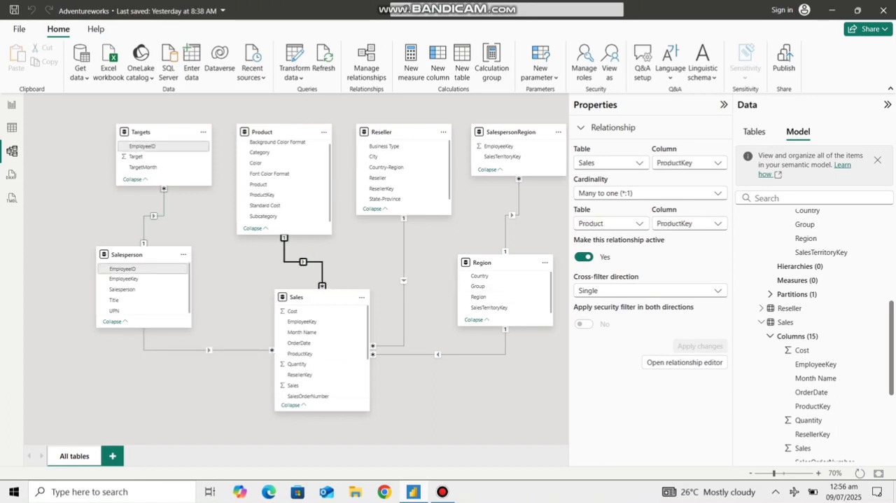
click(154, 216)
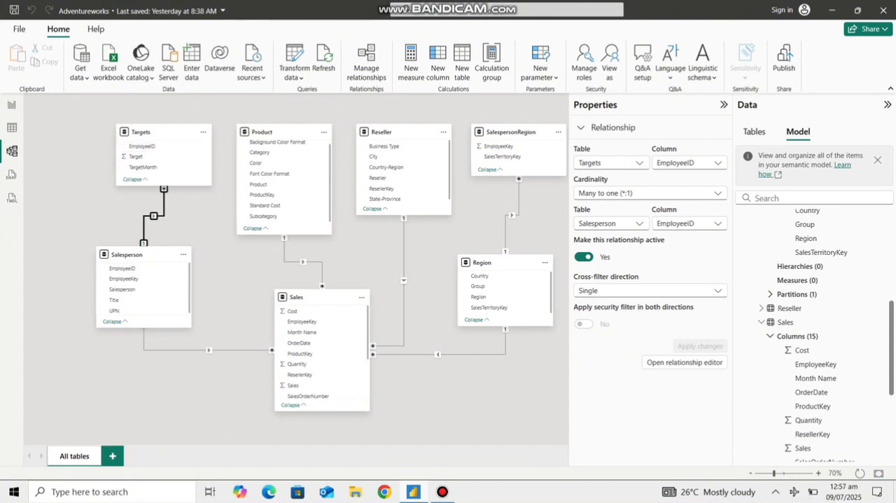
click(434, 395)
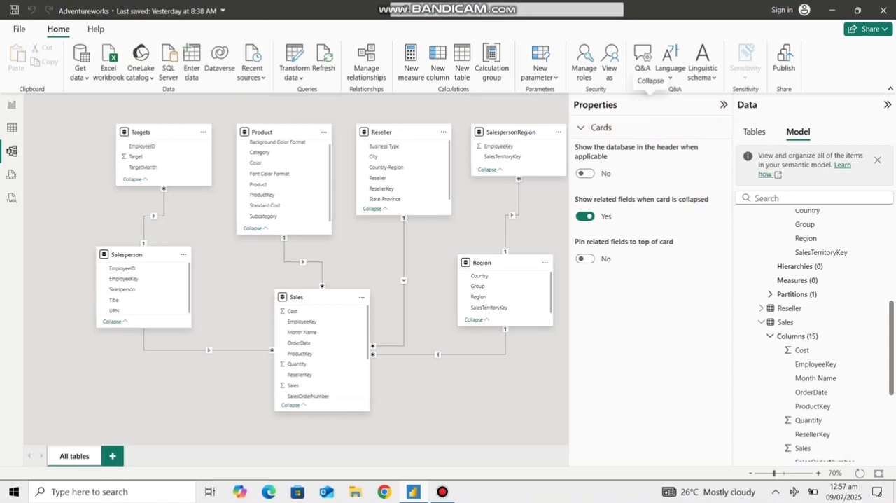
click(724, 105)
click(723, 108)
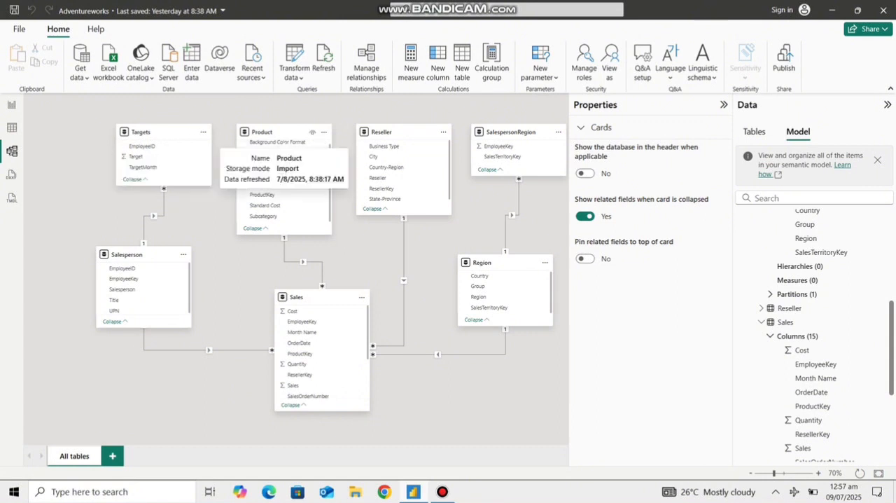
Step: Shift Product, Reseller, SalespersonRegion and Region leftward in the diagram, raising Region slightly, for a more compact layout
drag(288, 131, 280, 132)
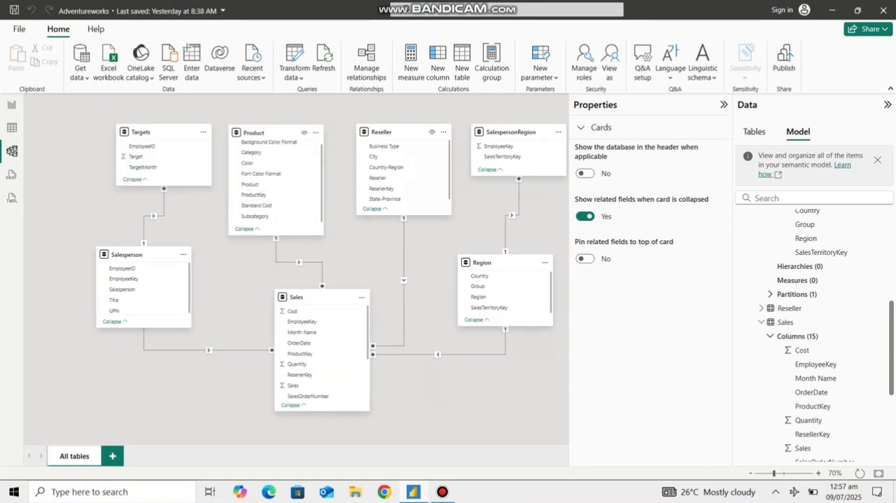
drag(389, 132, 371, 132)
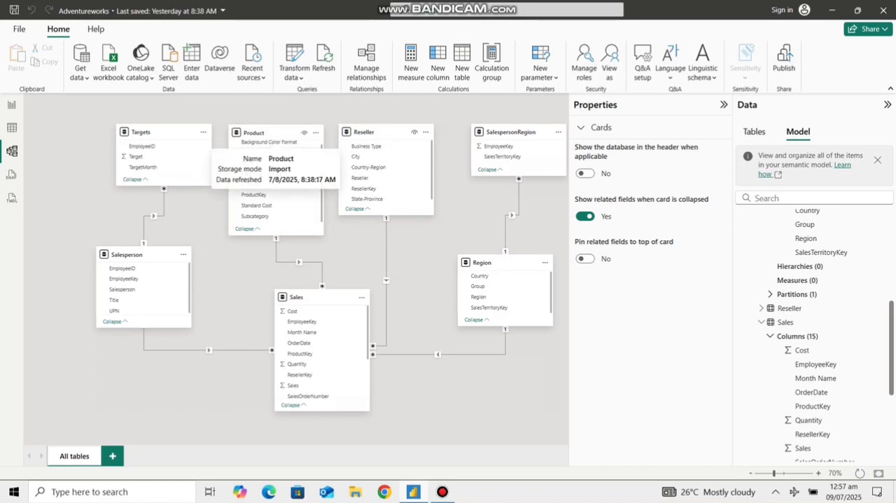
drag(260, 132, 257, 131)
drag(512, 132, 490, 132)
drag(489, 261, 472, 248)
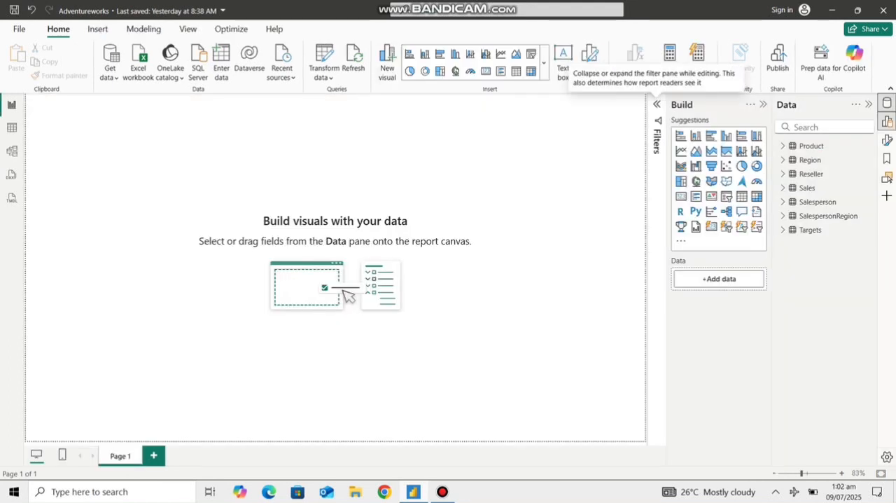
Step: Rename the report's Page 1, entering "Executive" in place of its name
double_click(120, 456)
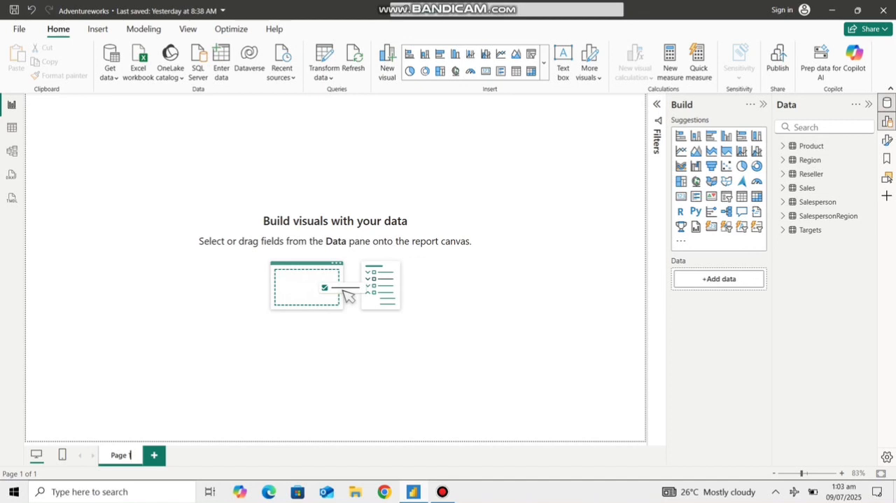
key(BackSpace)
key(BackSpace)
key(BackSpace)
key(BackSpace)
key(BackSpace)
key(BackSpace)
text(Execut)
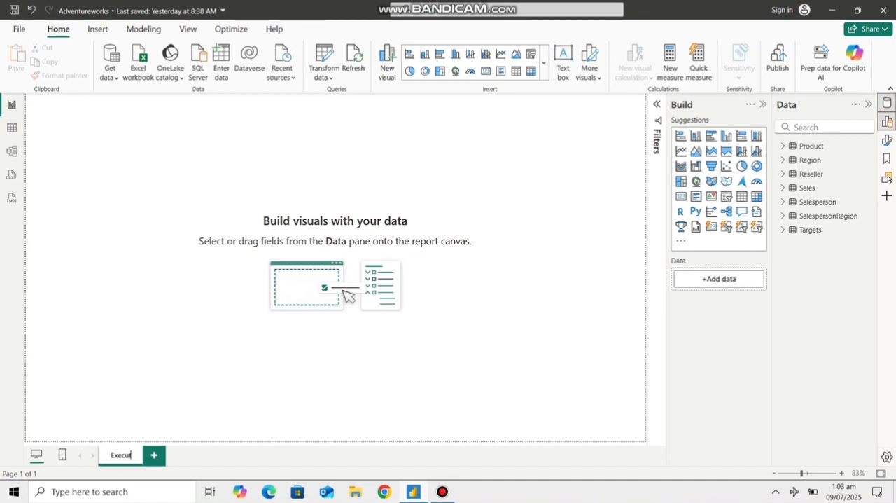
text(ive)
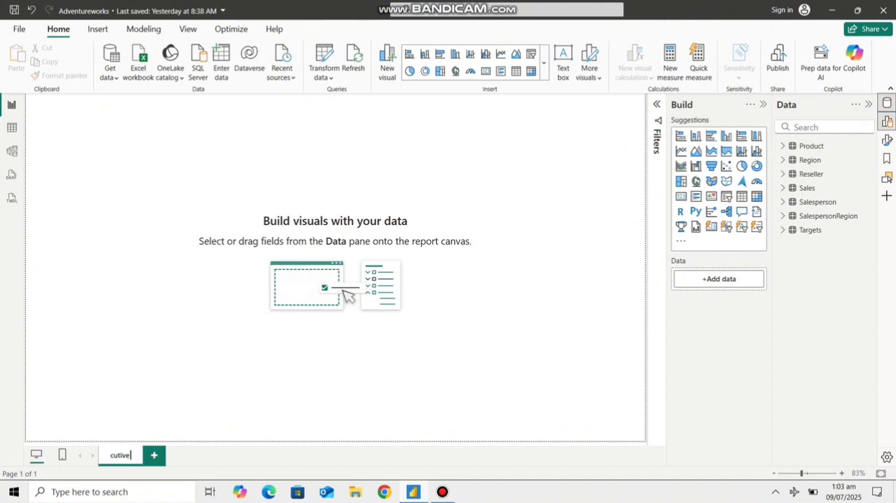